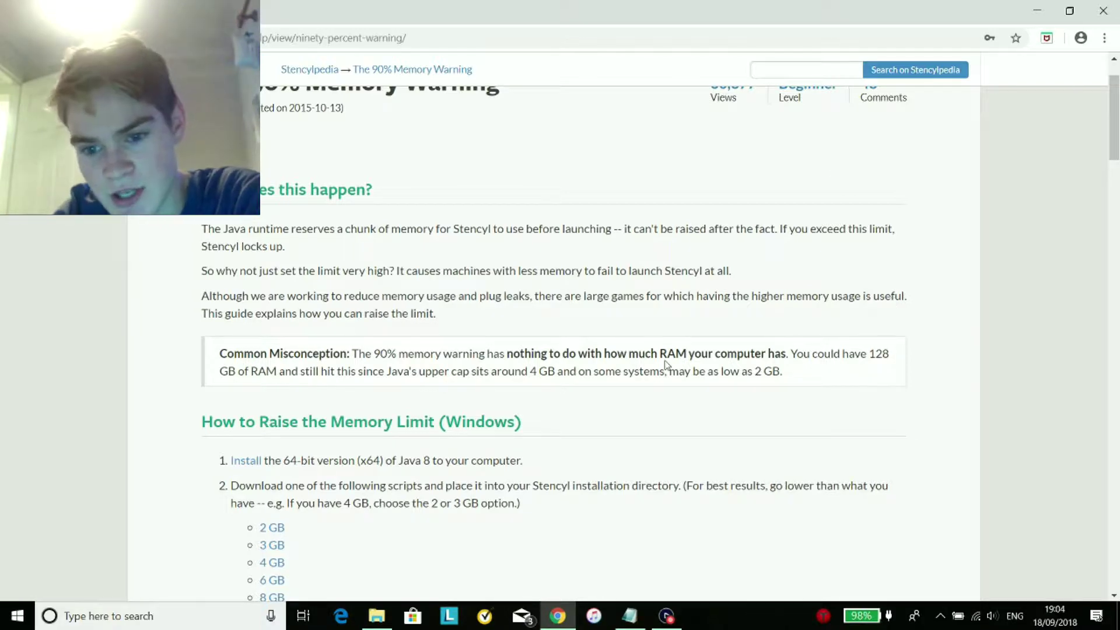
Read the Windows, Mac and Linux memory-limit steps, then follow the Java 8 Install link.
{"action": "scroll", "coordinate": [692, 320], "scroll_direction": "down", "scroll_amount": 3}
{"action": "scroll", "coordinate": [693, 320], "scroll_direction": "up", "scroll_amount": 5}
{"action": "scroll", "coordinate": [682, 328], "scroll_direction": "down", "scroll_amount": 2}
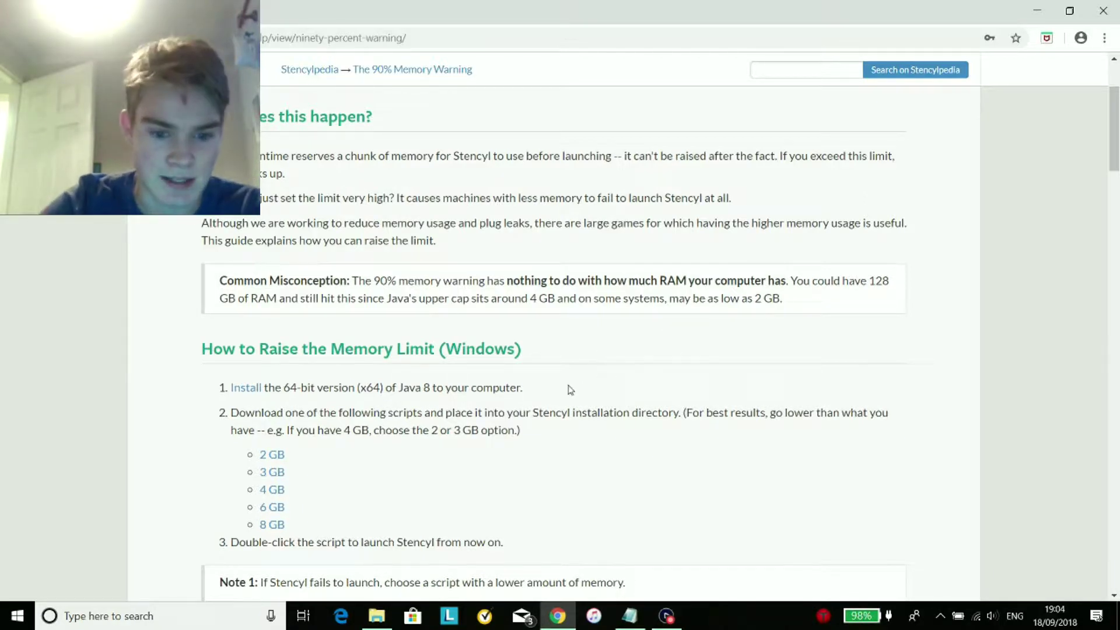
{"action": "scroll", "coordinate": [454, 418], "scroll_direction": "down", "scroll_amount": 1}
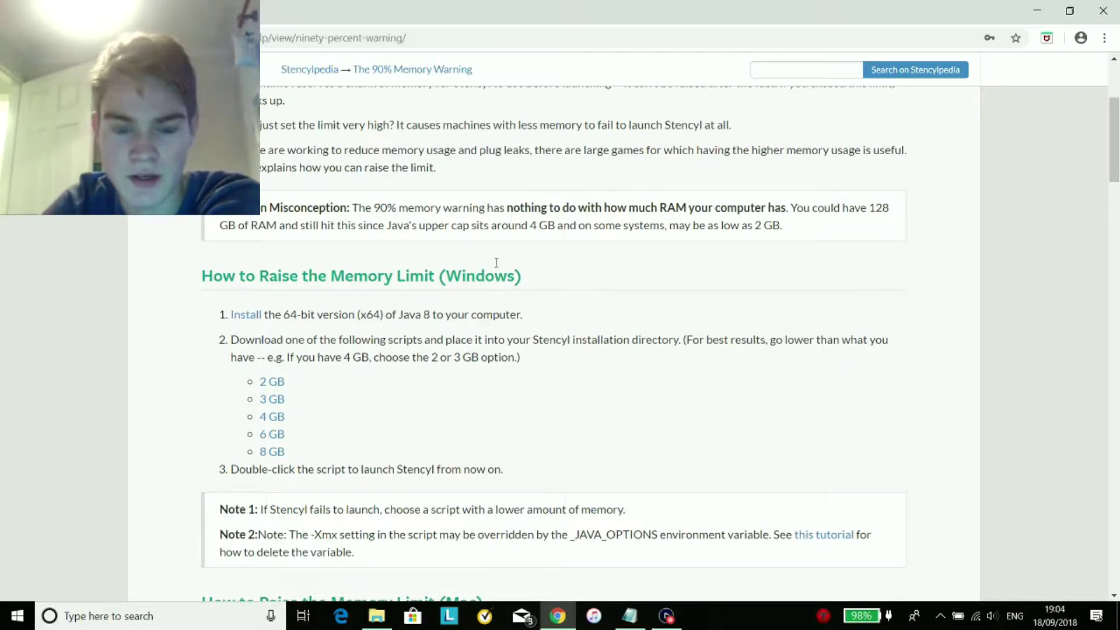
{"action": "scroll", "coordinate": [534, 286], "scroll_direction": "down", "scroll_amount": 6}
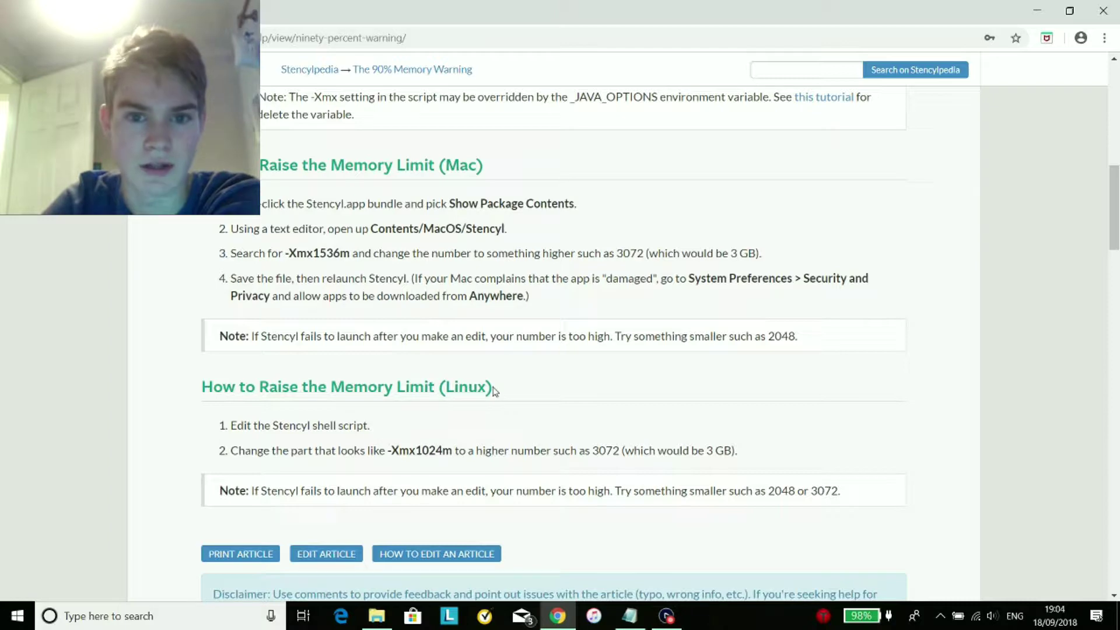
{"action": "scroll", "coordinate": [496, 275], "scroll_direction": "up", "scroll_amount": 2}
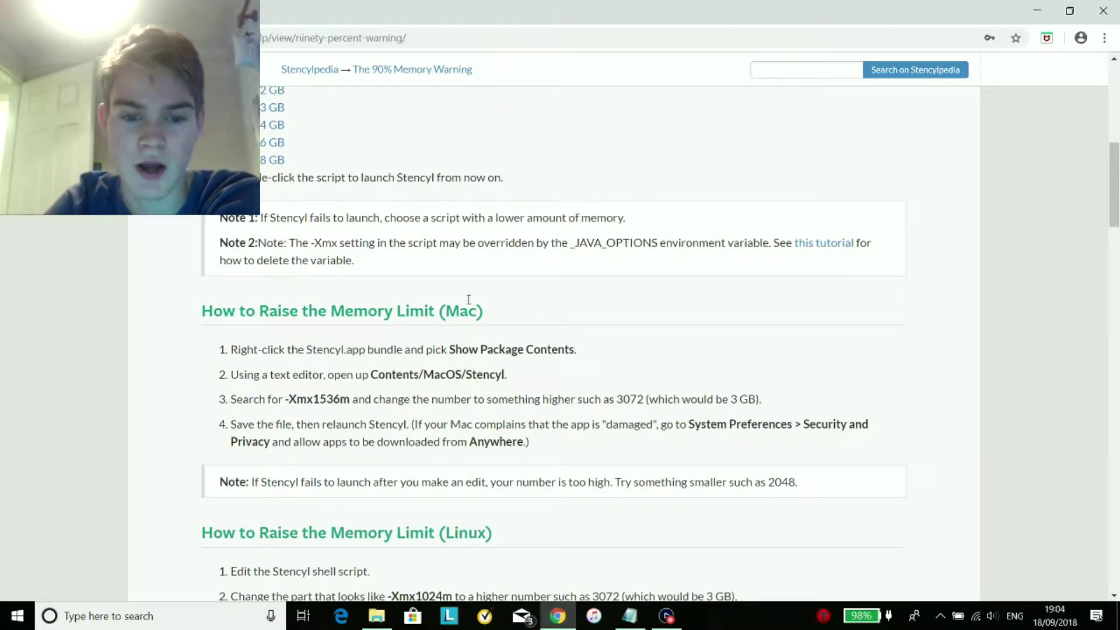
{"action": "scroll", "coordinate": [490, 315], "scroll_direction": "up", "scroll_amount": 2}
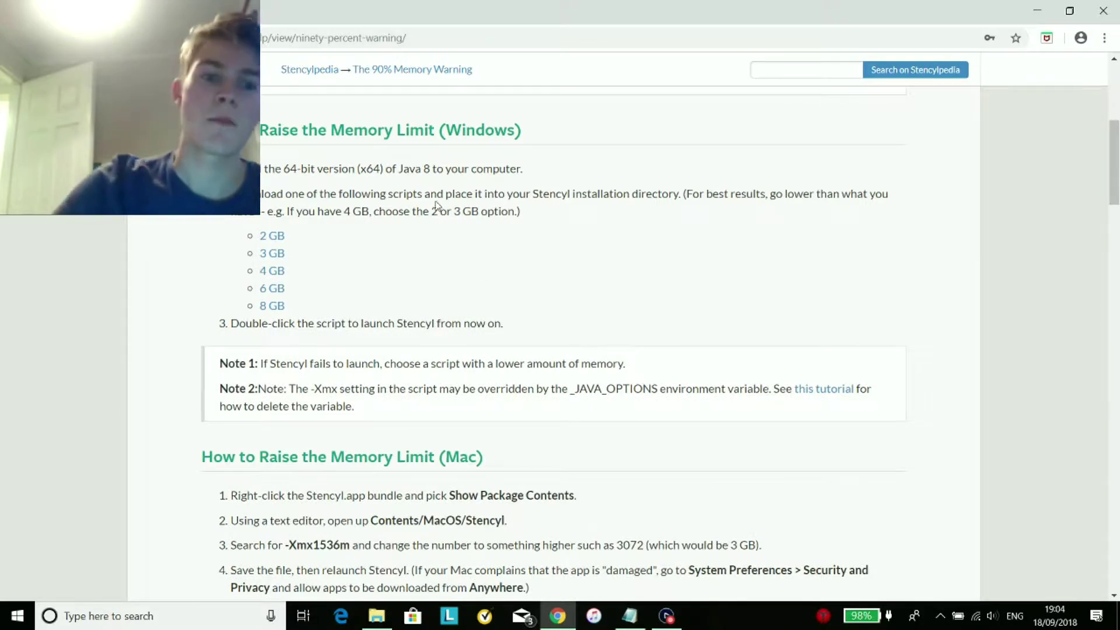
{"action": "left_click", "coordinate": [262, 168]}
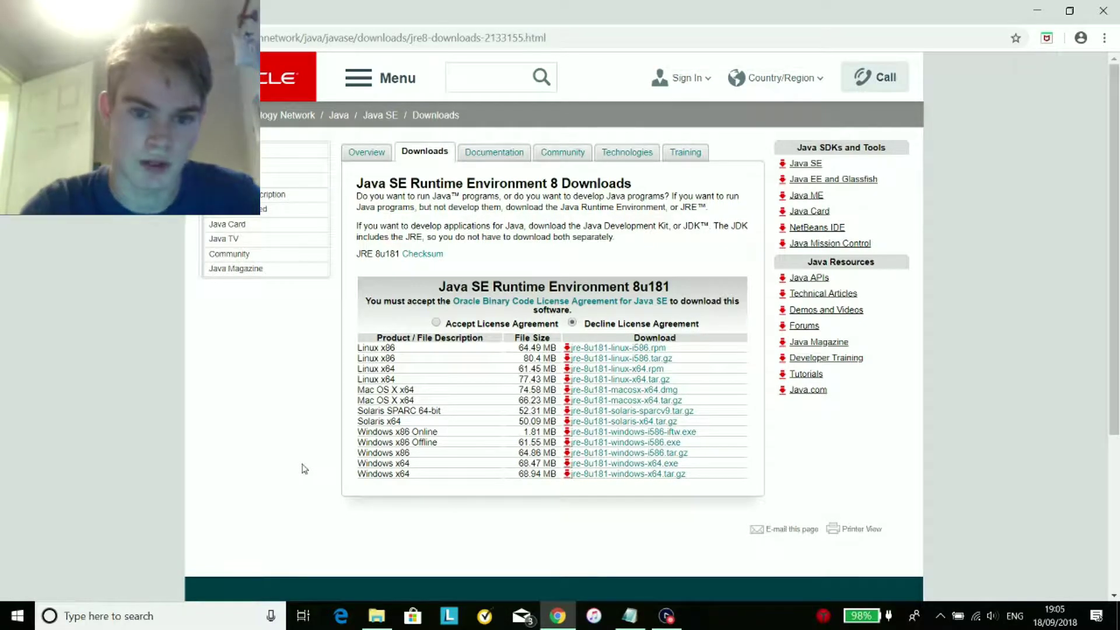
Go back from Oracle's JRE 8u181 downloads to the Stencylpedia memory-limit article.
{"action": "key", "text": "alt+Left"}
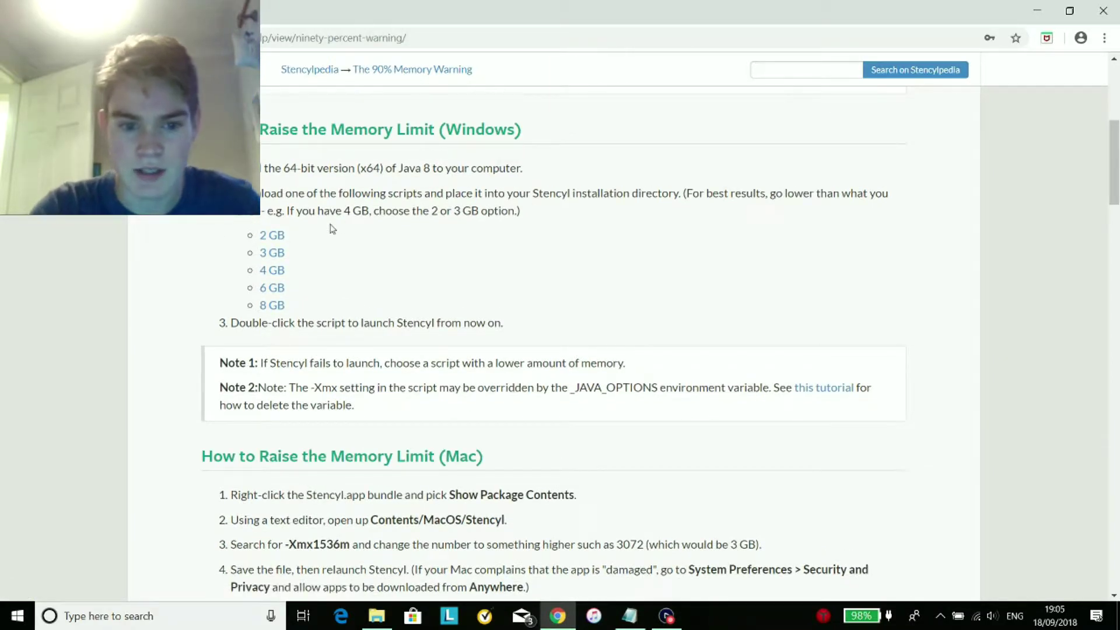
Open Windows Settings, confirm 8.00 GB RAM on a 64-bit system under System > About, then close Settings.
{"action": "left_click", "coordinate": [142, 616]}
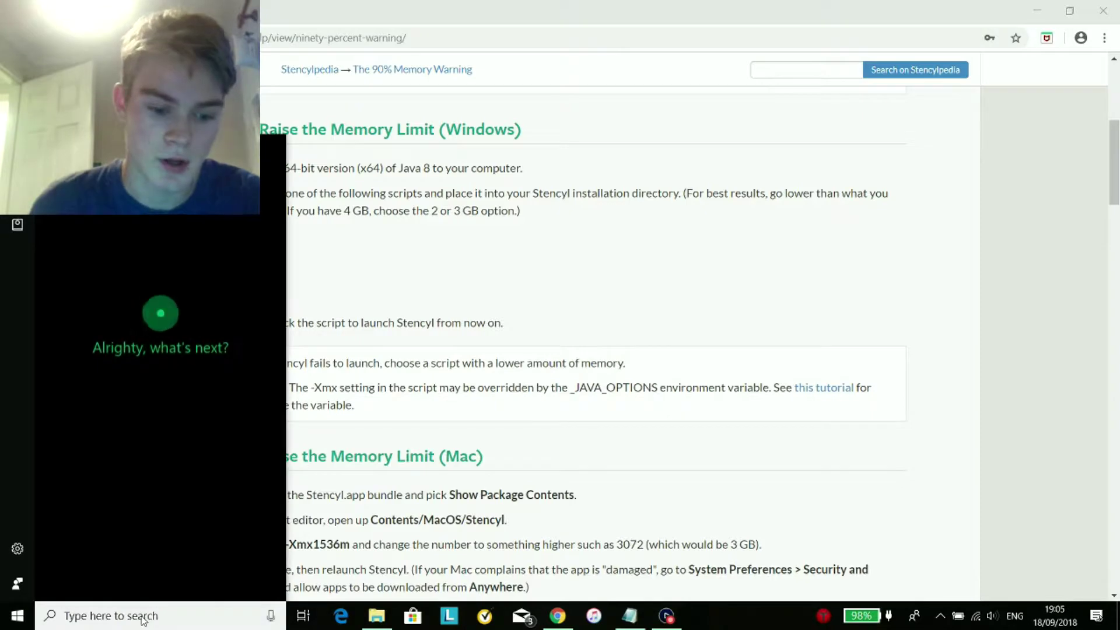
{"action": "type", "text": "settings"}
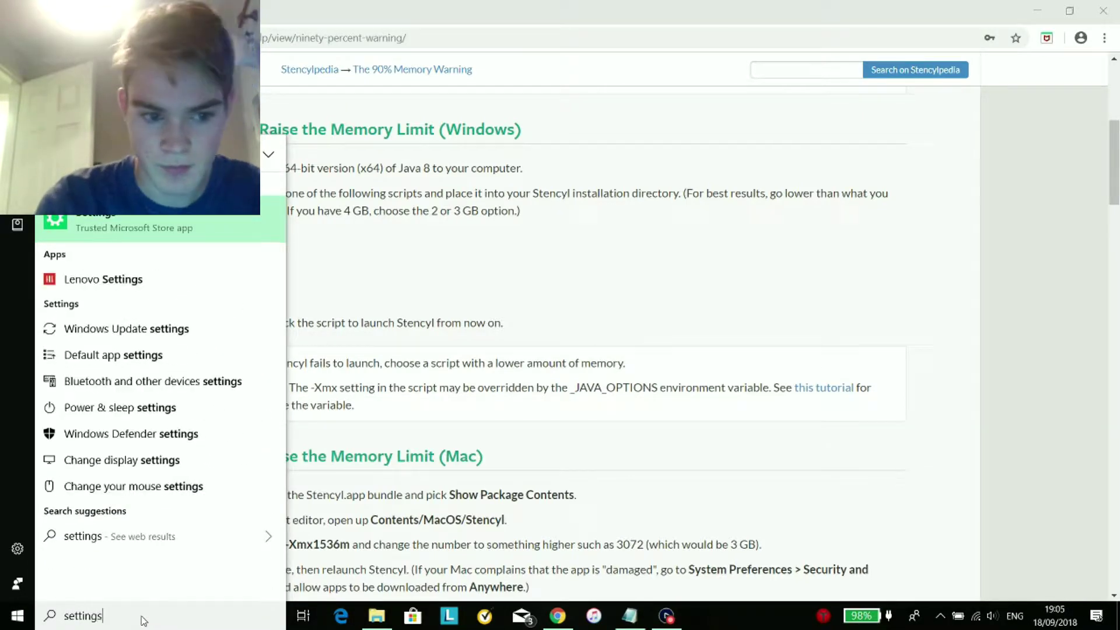
{"action": "key", "text": "Return"}
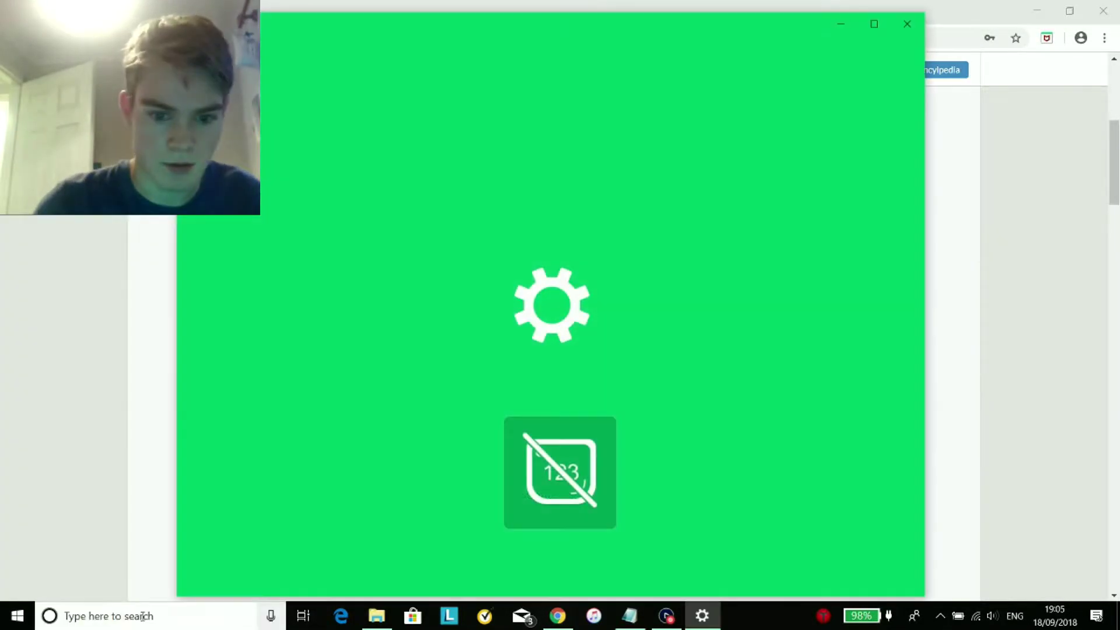
{"action": "left_click", "coordinate": [406, 221]}
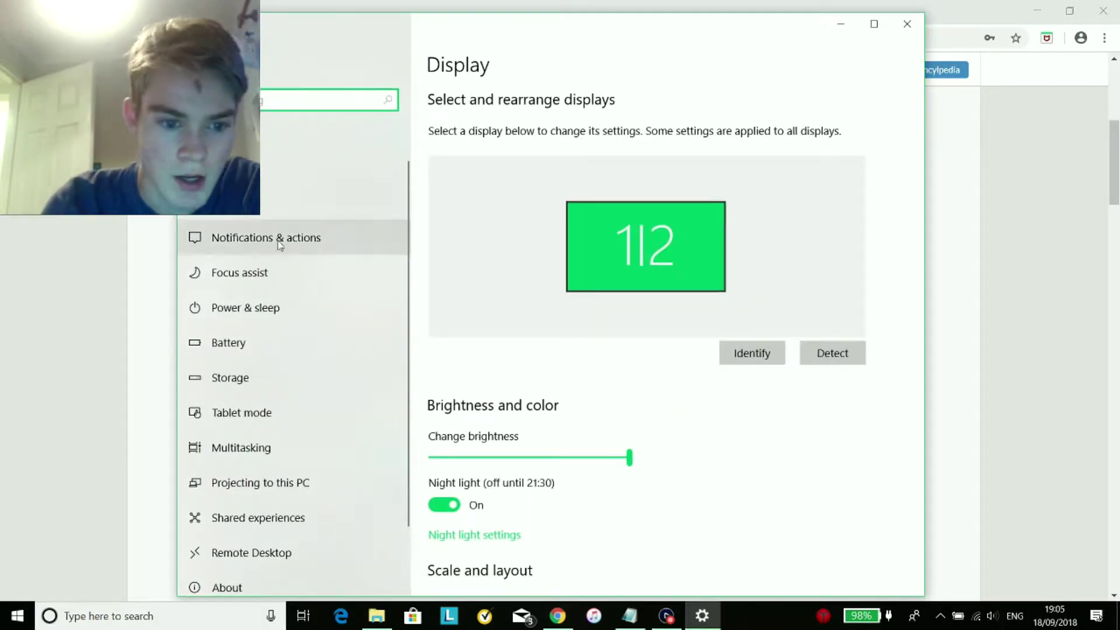
{"action": "left_click", "coordinate": [286, 370]}
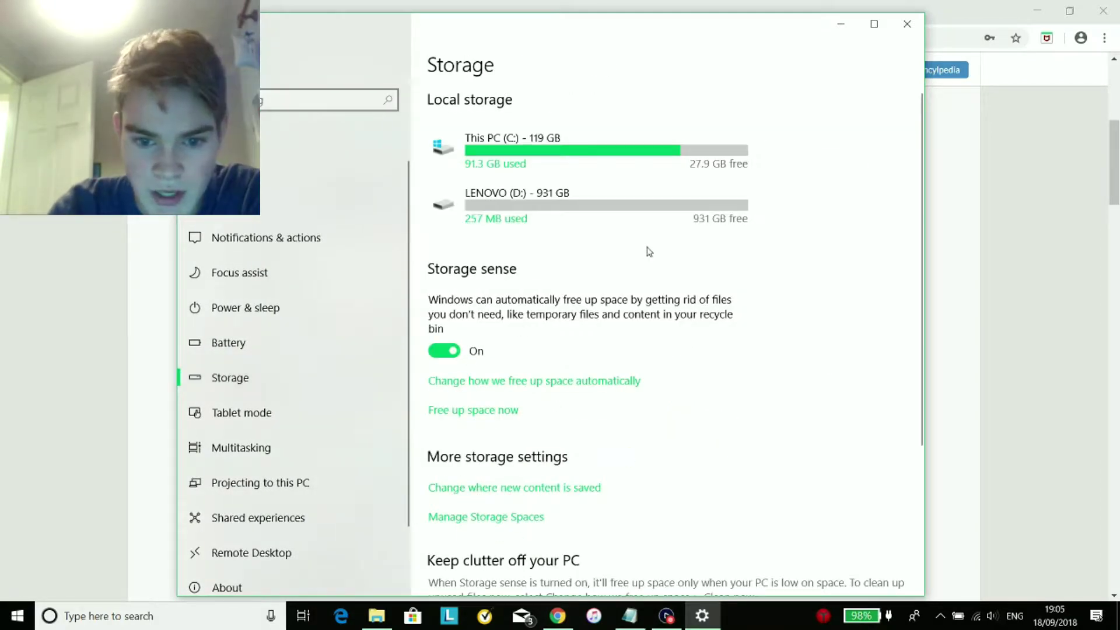
{"action": "scroll", "coordinate": [631, 321], "scroll_direction": "down", "scroll_amount": 3}
{"action": "scroll", "coordinate": [630, 344], "scroll_direction": "up", "scroll_amount": 3}
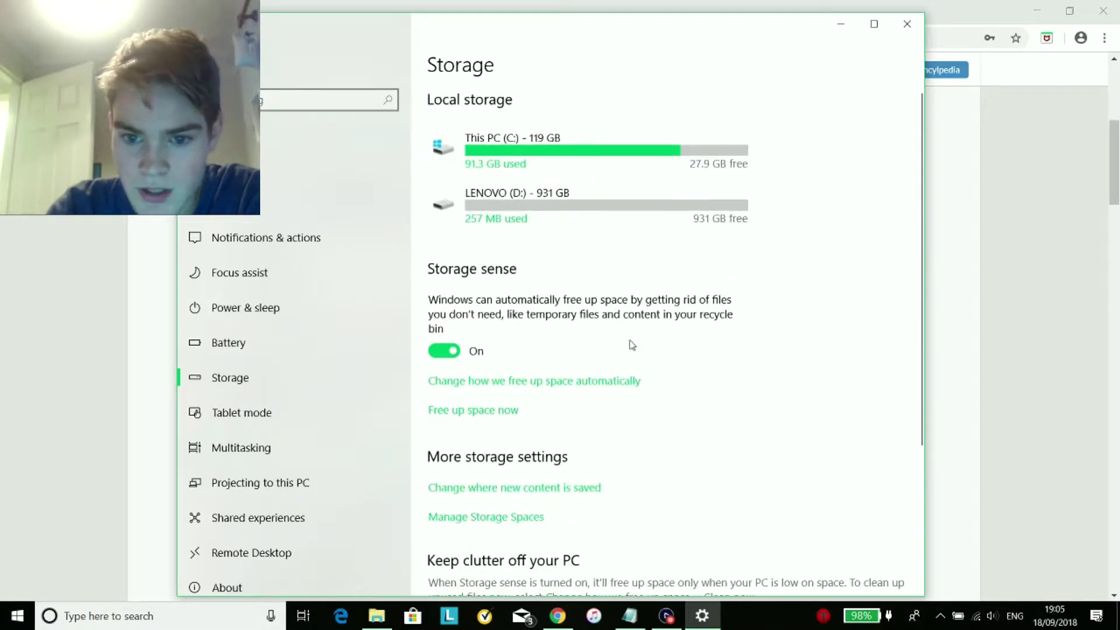
{"action": "scroll", "coordinate": [664, 280], "scroll_direction": "down", "scroll_amount": 3}
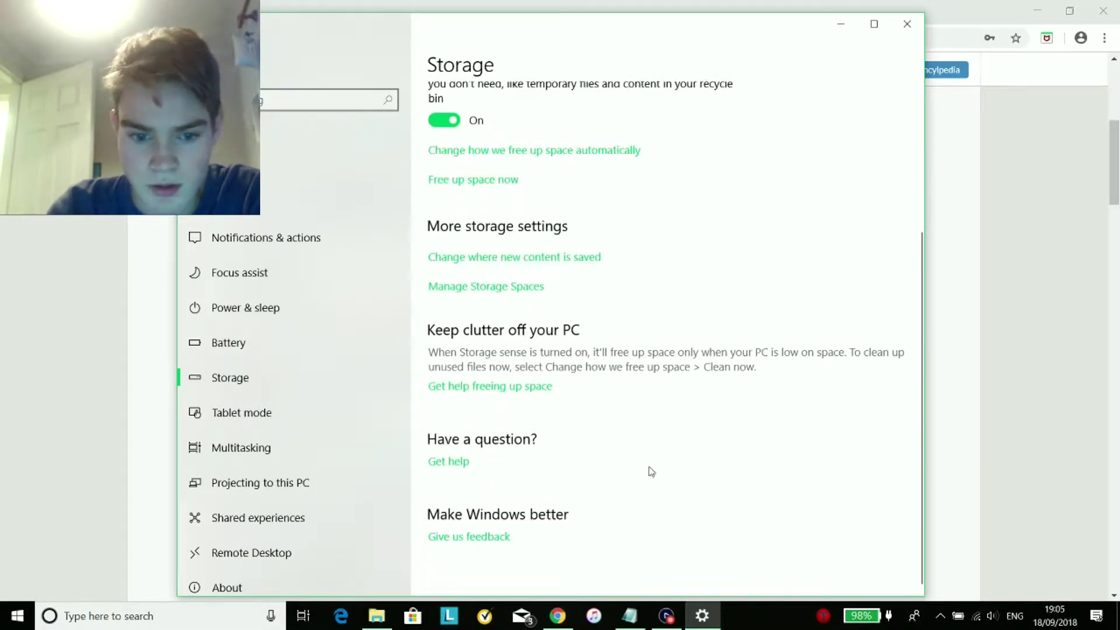
{"action": "left_click", "coordinate": [270, 589]}
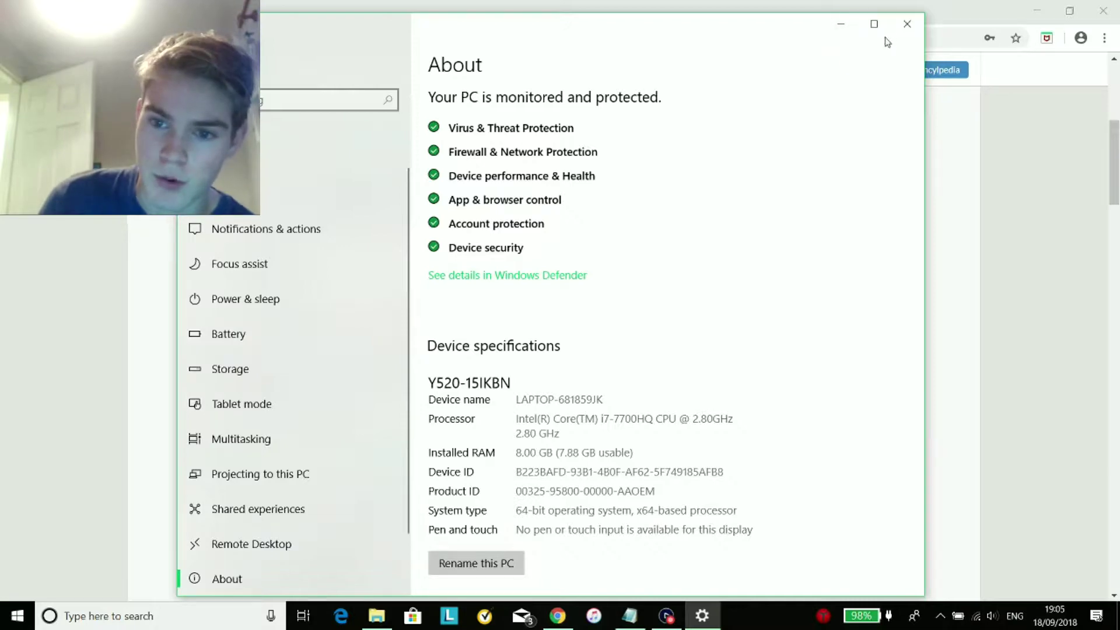
{"action": "left_click", "coordinate": [912, 29]}
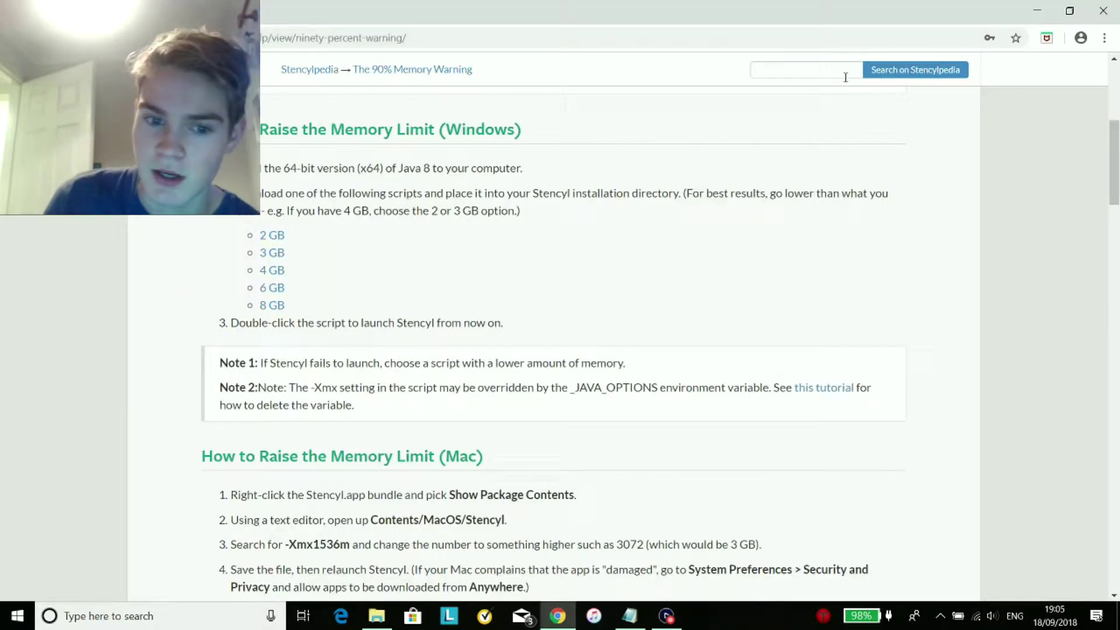
Open the raw 4 GB script stencyl-4gb.bat, select and copy all its text, then go back.
{"action": "left_click", "coordinate": [281, 271]}
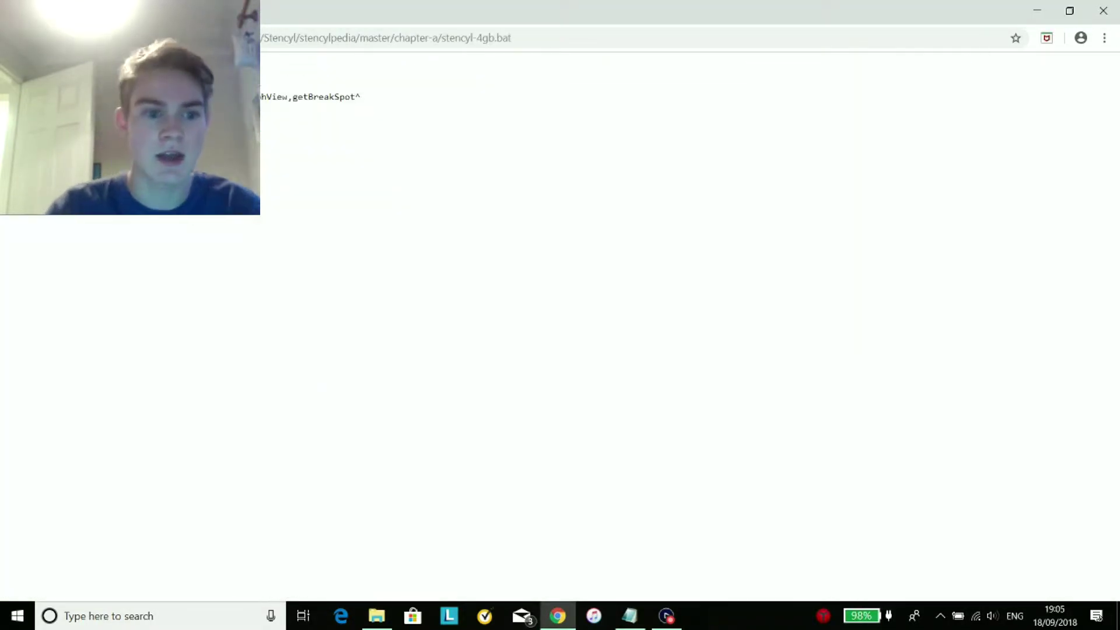
{"action": "key", "text": "ctrl+a"}
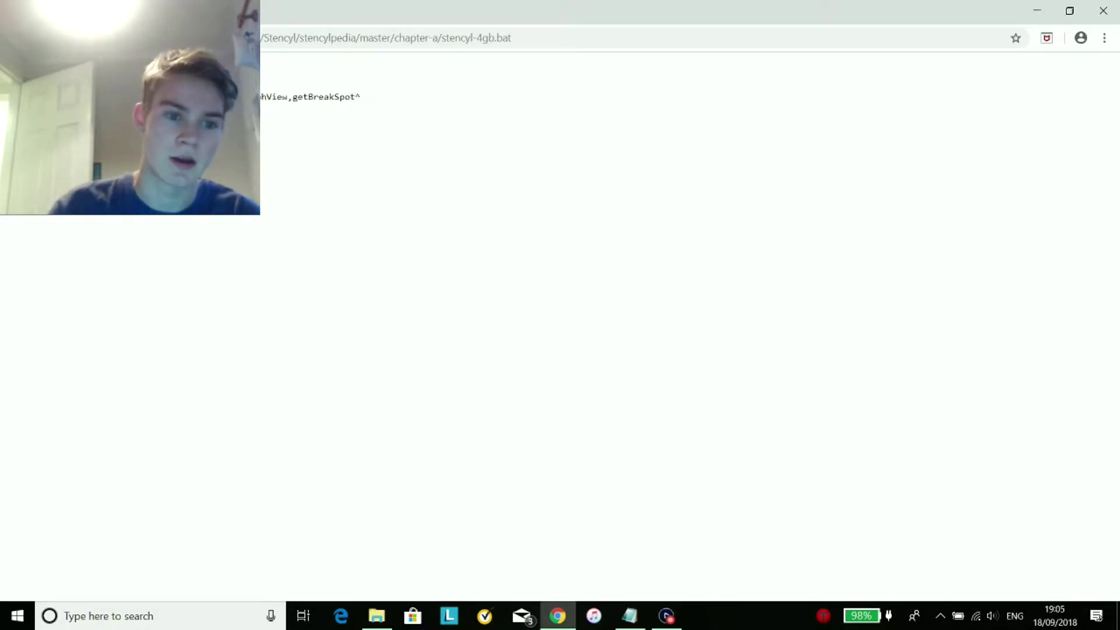
{"action": "key", "text": "alt+Left"}
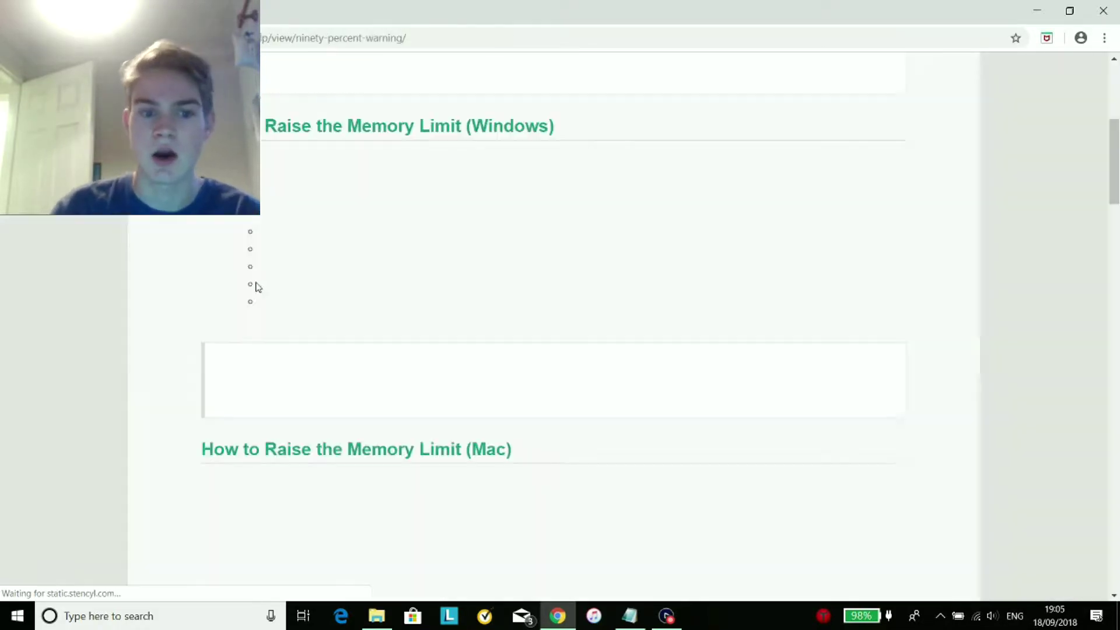
View the 3 GB script stencyl-3gb.bat, return to the article, and start a Windows search.
{"action": "left_click", "coordinate": [272, 253]}
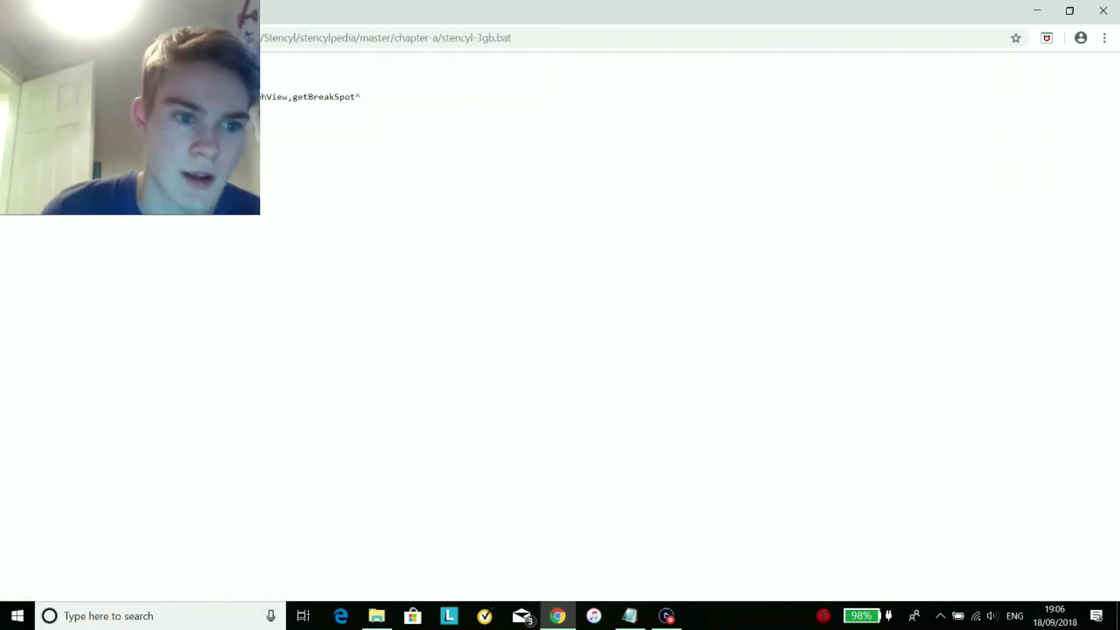
{"action": "key", "text": "alt+Left"}
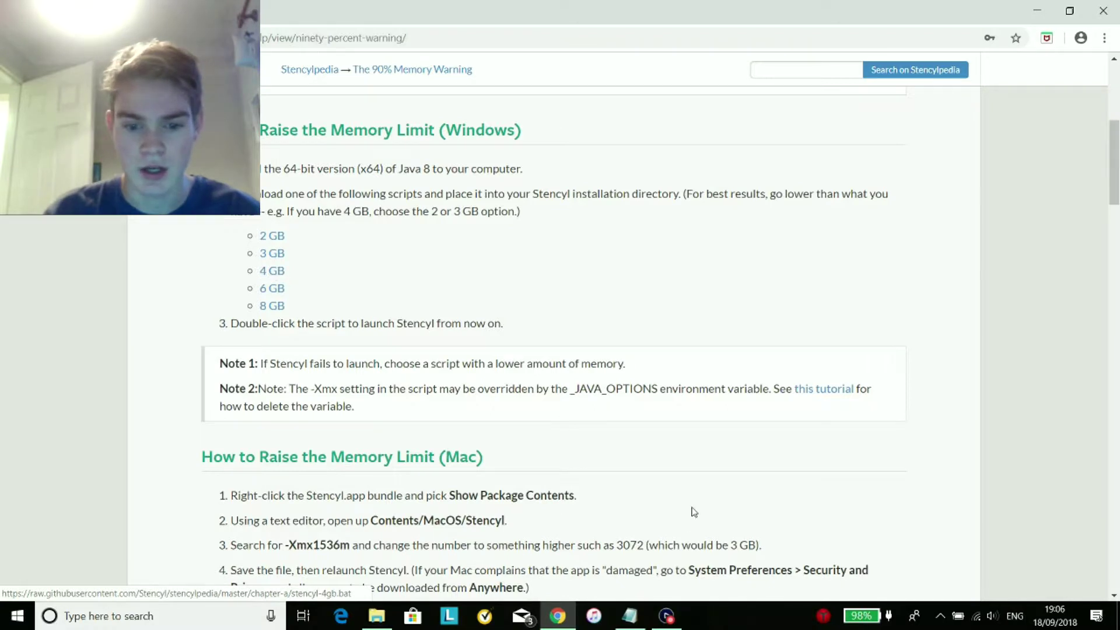
{"action": "left_click", "coordinate": [188, 622]}
Launch Notepad and paste the 4 GB launch script ending with -Xmx4096m^ and -jar sw.jar.
{"action": "type", "text": "notepa"}
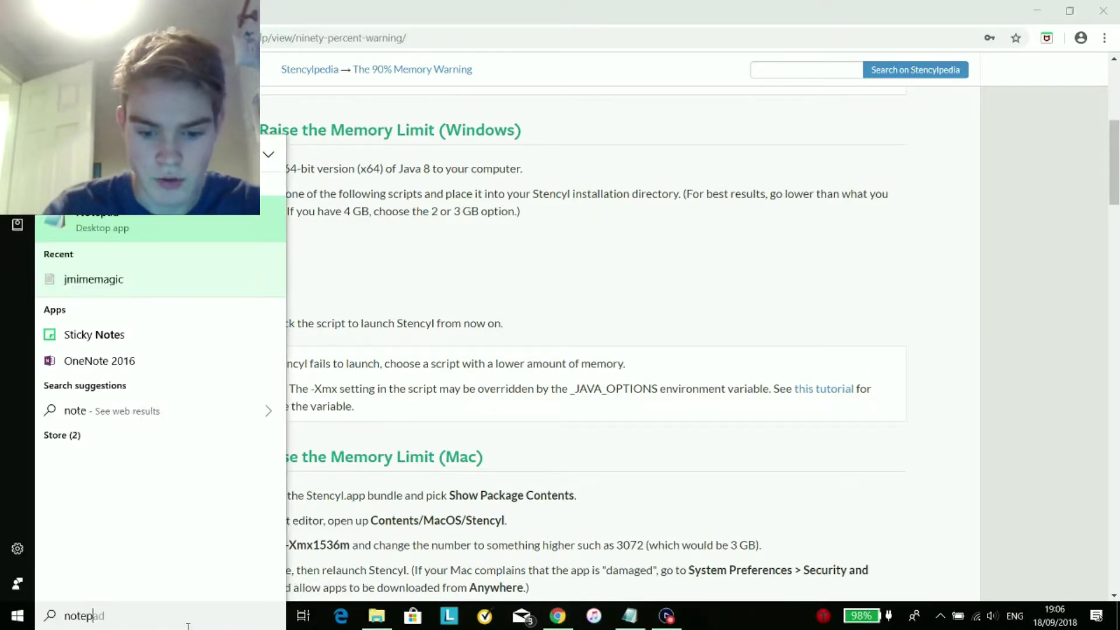
{"action": "key", "text": "BackSpace"}
{"action": "key", "text": "BackSpace"}
{"action": "key", "text": "BackSpace"}
{"action": "key", "text": "Return"}
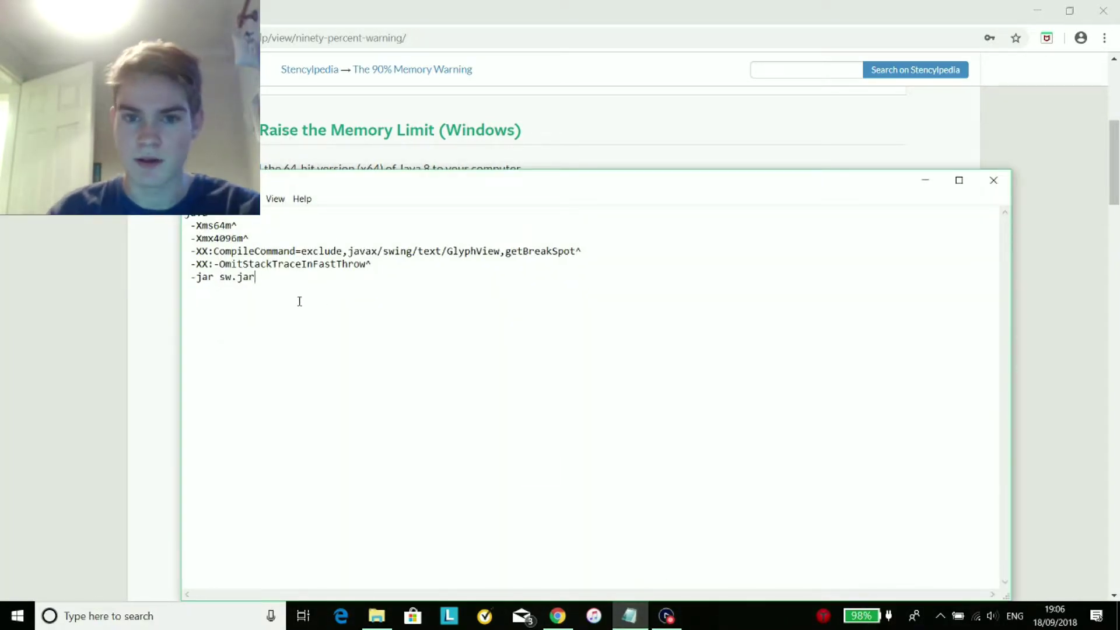
{"action": "left_click", "coordinate": [269, 273]}
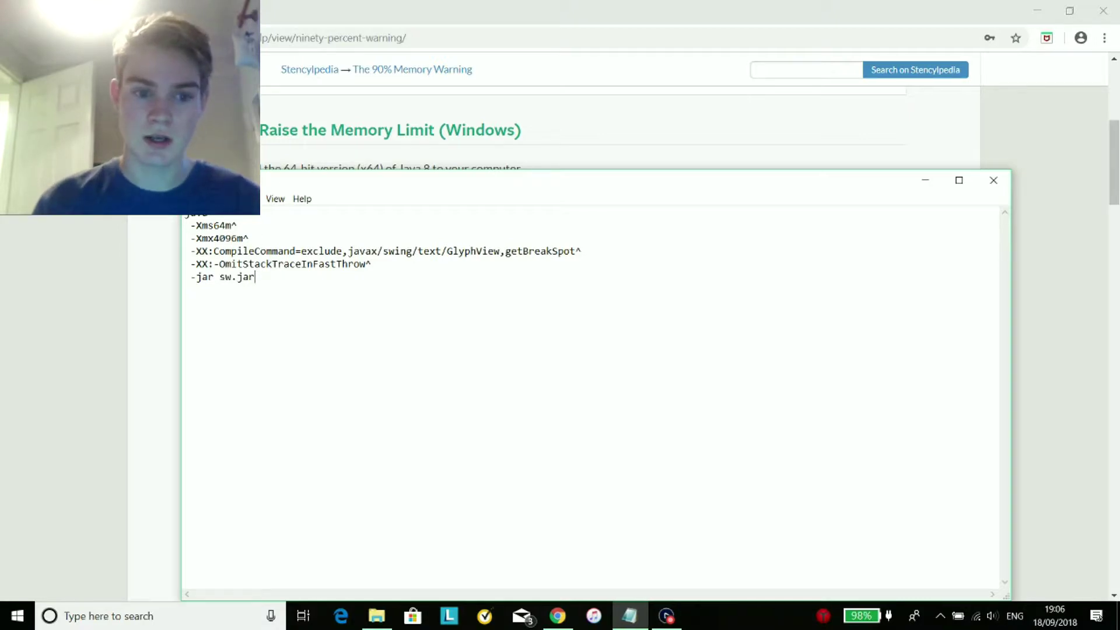
{"action": "left_click", "coordinate": [193, 198]}
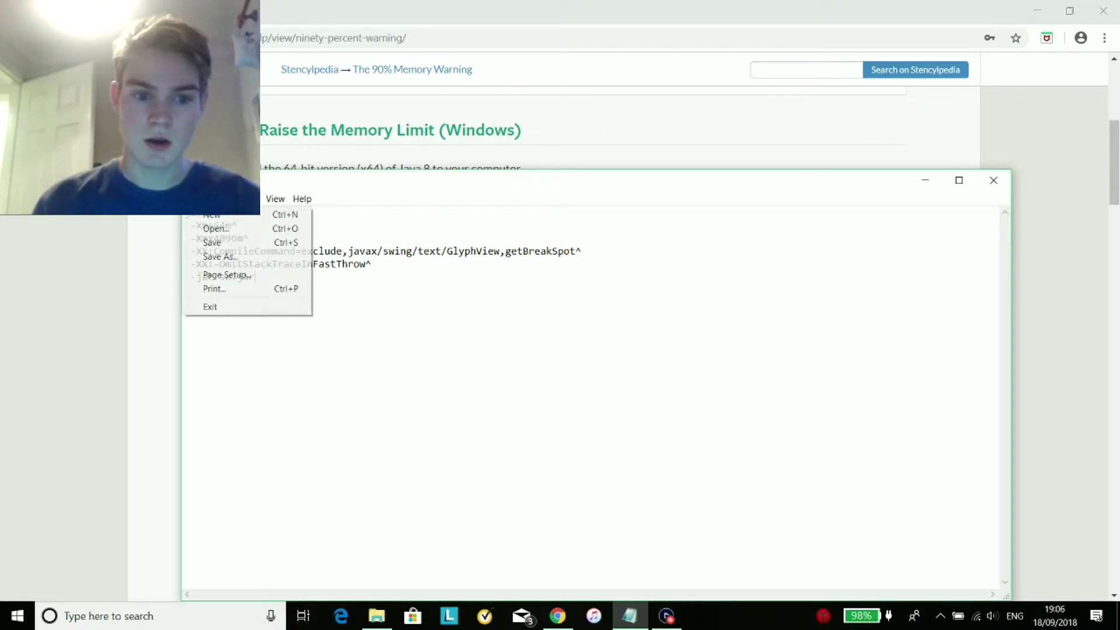
Start a Save As named 'bobsyouruncle.ba', then cancel it and close Notepad without saving.
{"action": "left_click", "coordinate": [219, 245]}
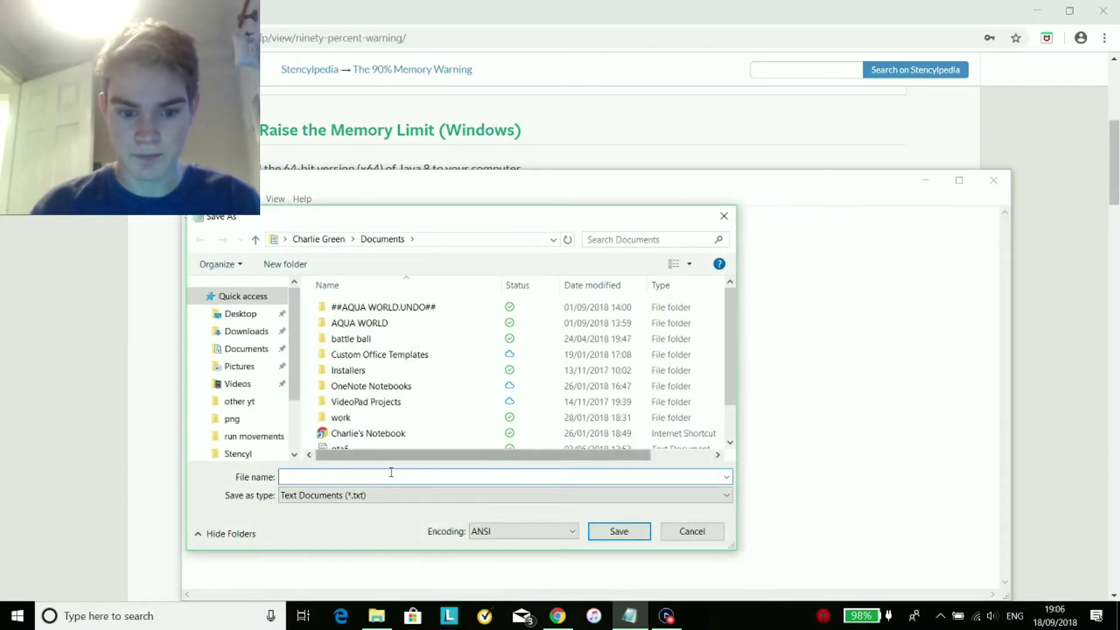
{"action": "scroll", "coordinate": [412, 324], "scroll_direction": "down", "scroll_amount": 1}
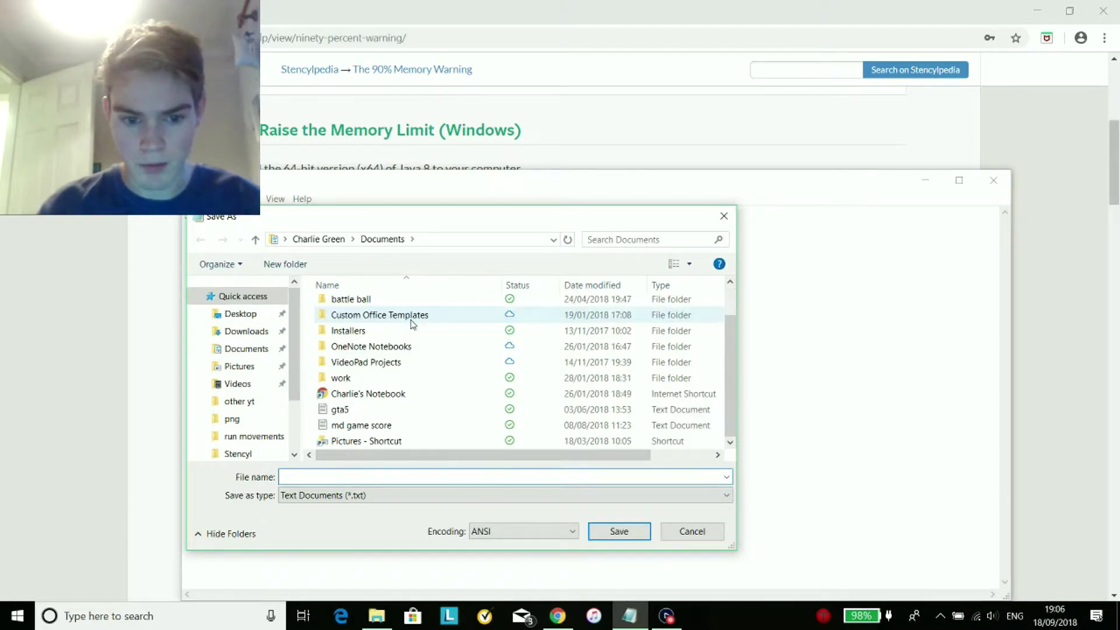
{"action": "scroll", "coordinate": [410, 385], "scroll_direction": "up", "scroll_amount": 1}
{"action": "scroll", "coordinate": [410, 402], "scroll_direction": "down", "scroll_amount": 1}
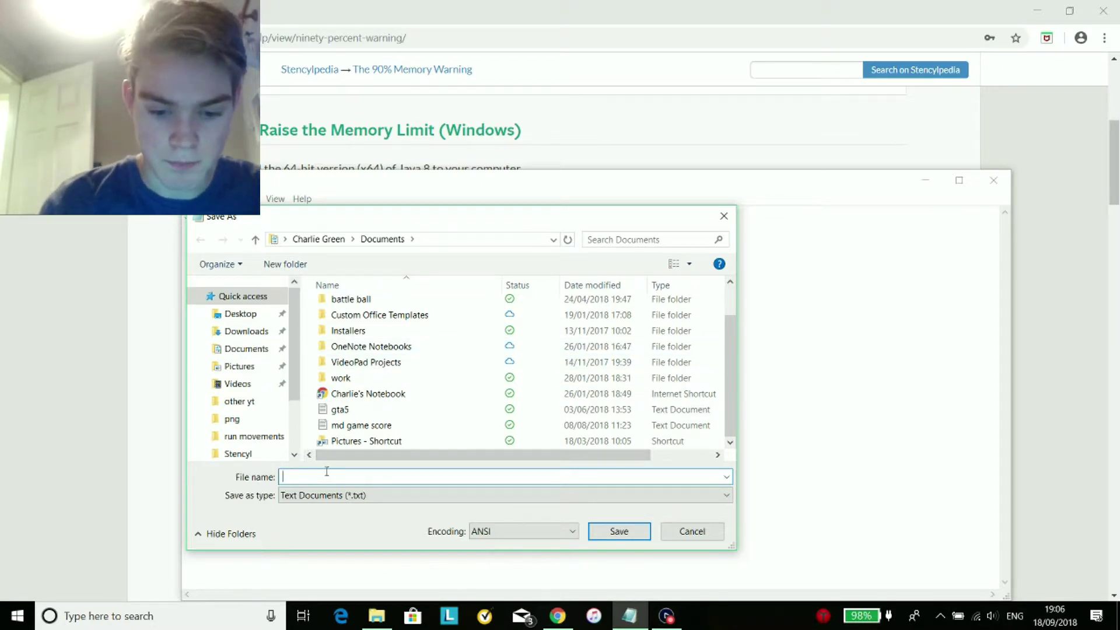
{"action": "type", "text": "bobsyouruncle"}
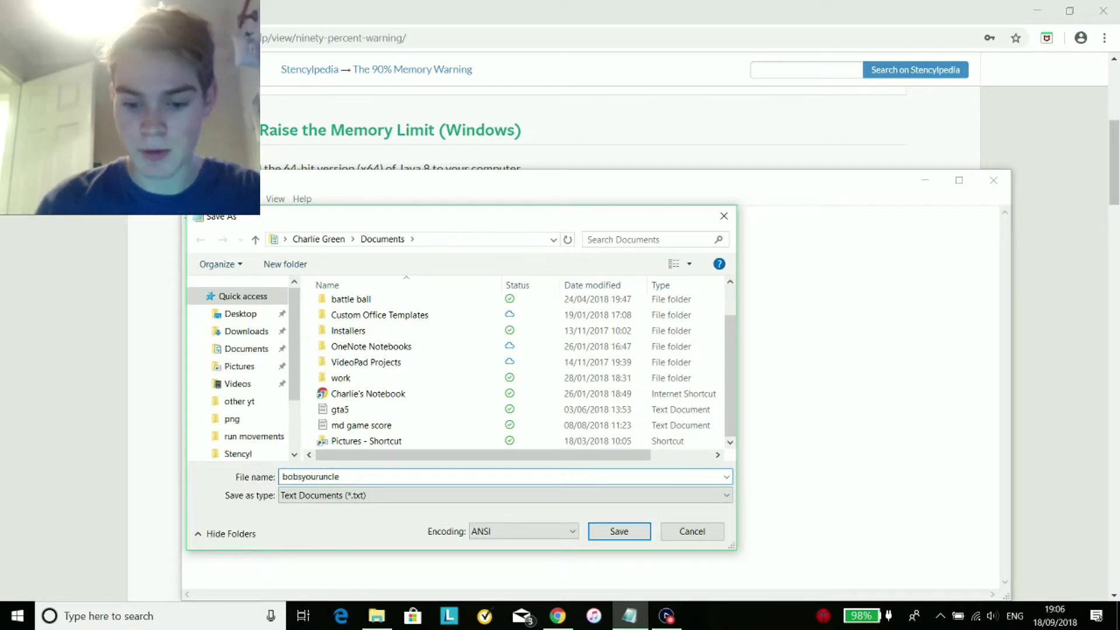
{"action": "type", "text": ".bat"}
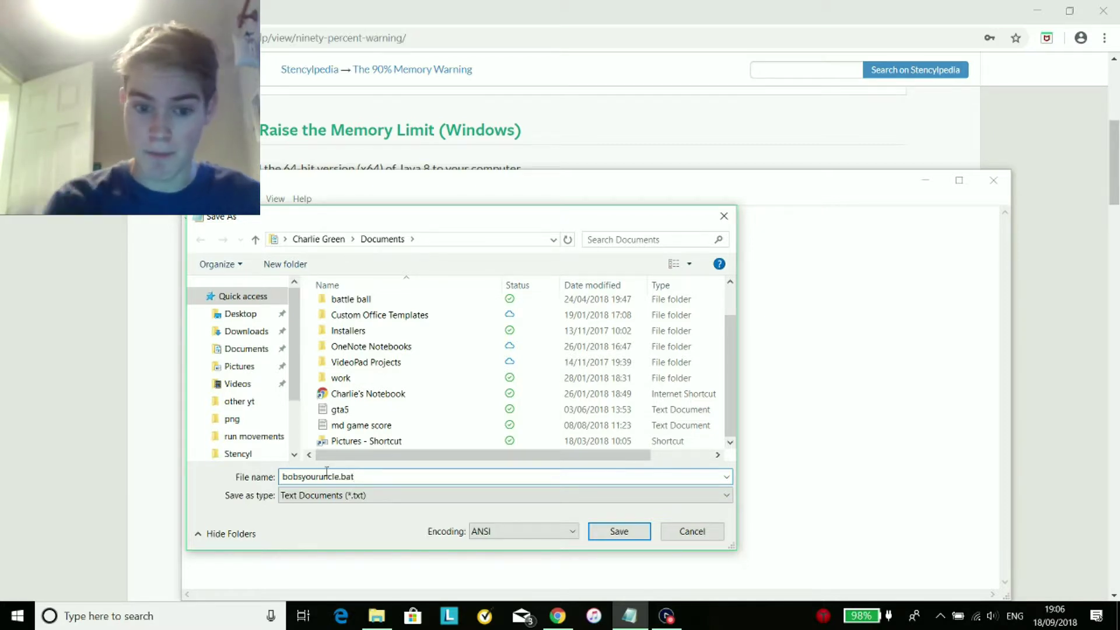
{"action": "key", "text": "BackSpace"}
{"action": "key", "text": "BackSpace"}
{"action": "key", "text": "BackSpace"}
{"action": "key", "text": "BackSpace"}
{"action": "key", "text": "BackSpace"}
{"action": "key", "text": "BackSpace"}
{"action": "key", "text": "BackSpace"}
{"action": "key", "text": "BackSpace"}
{"action": "key", "text": "BackSpace"}
{"action": "key", "text": "BackSpace"}
{"action": "key", "text": "BackSpace"}
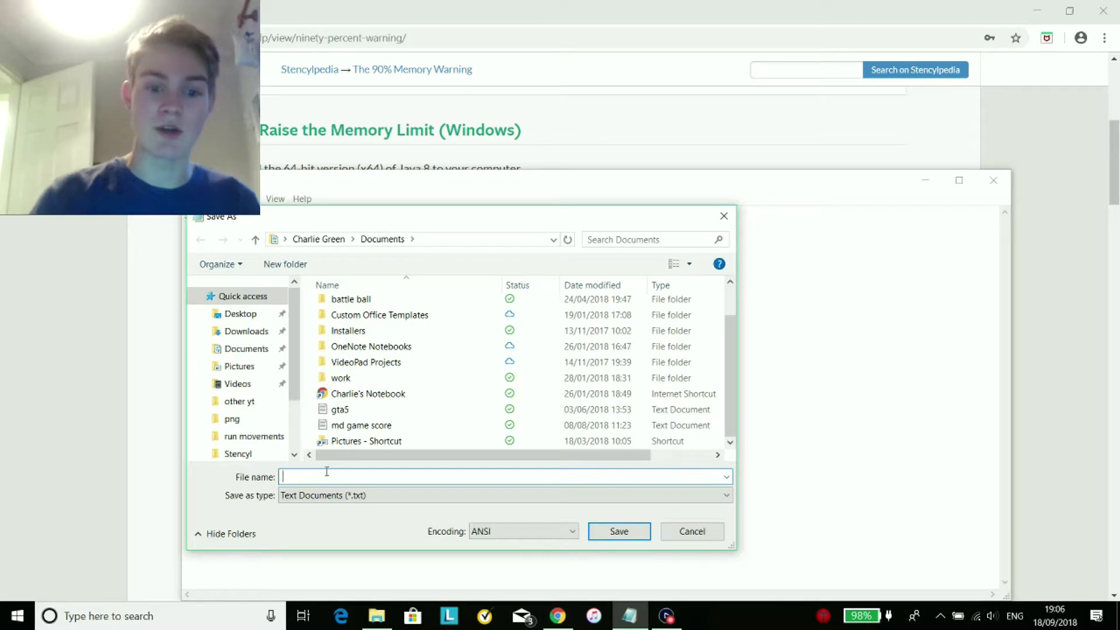
{"action": "left_click", "coordinate": [724, 216]}
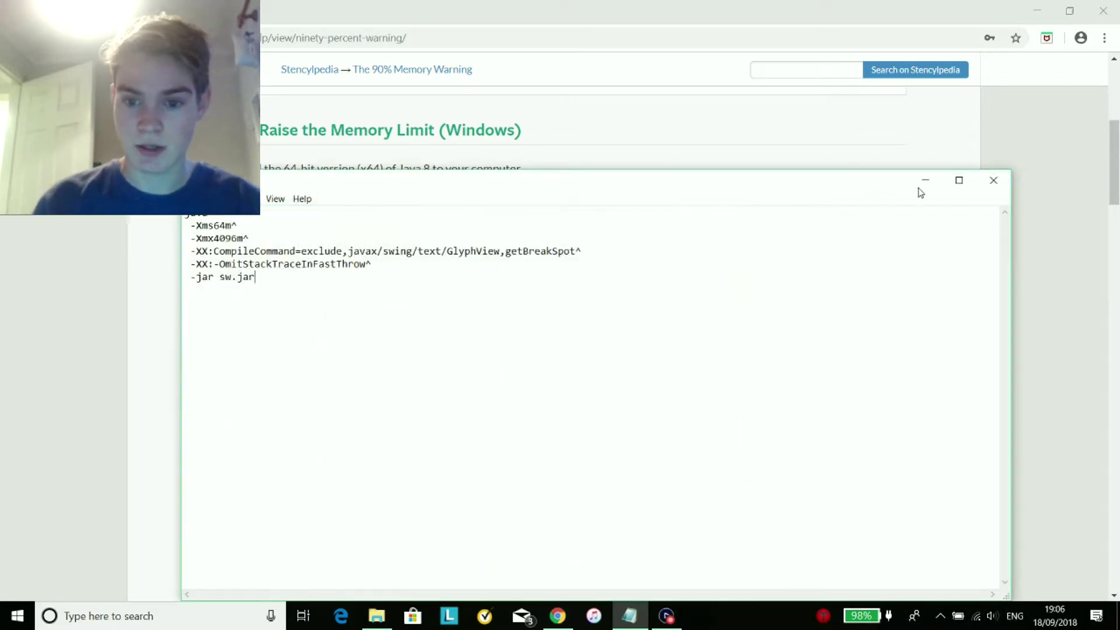
{"action": "left_click", "coordinate": [993, 180]}
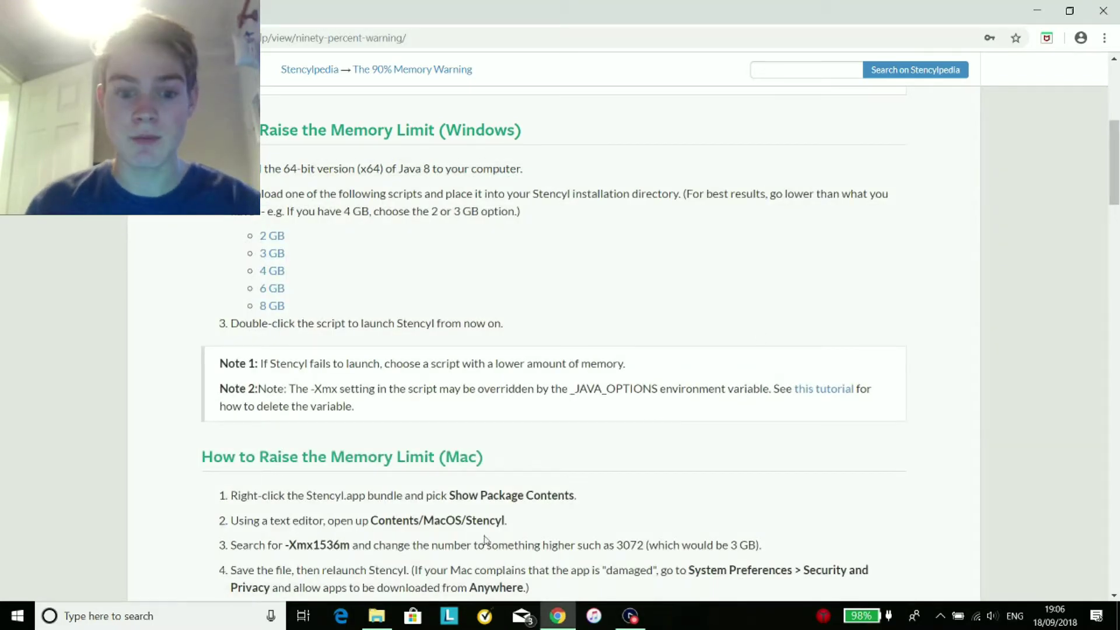
Open C:\Program Files (x86)\Stencyl in File Explorer and snap that window to the left half.
{"action": "left_click", "coordinate": [377, 616]}
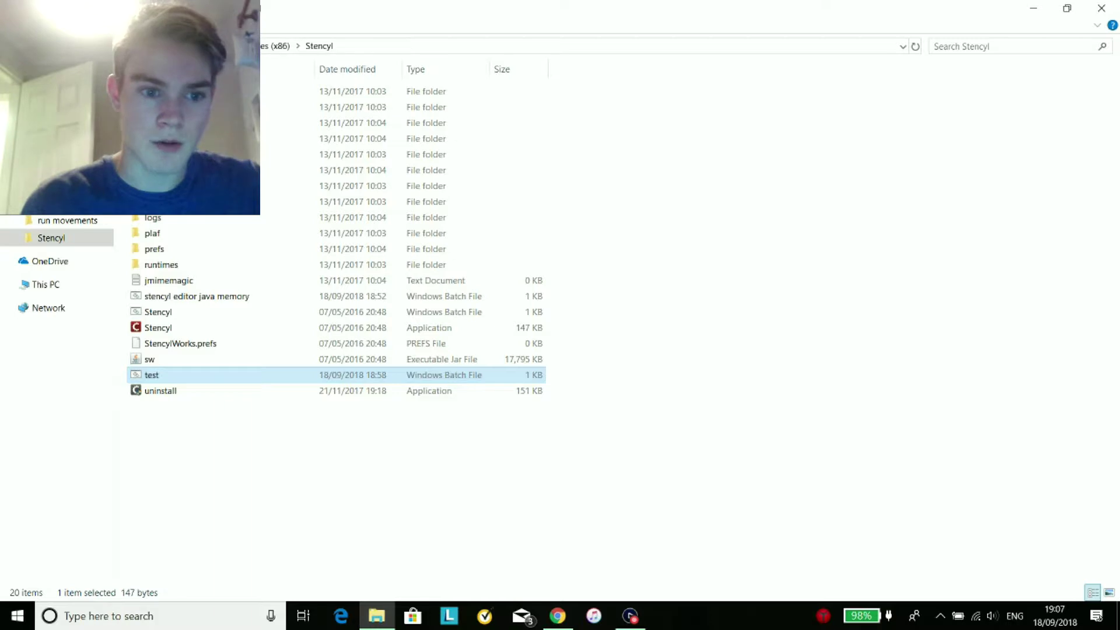
{"action": "left_click", "coordinate": [54, 291]}
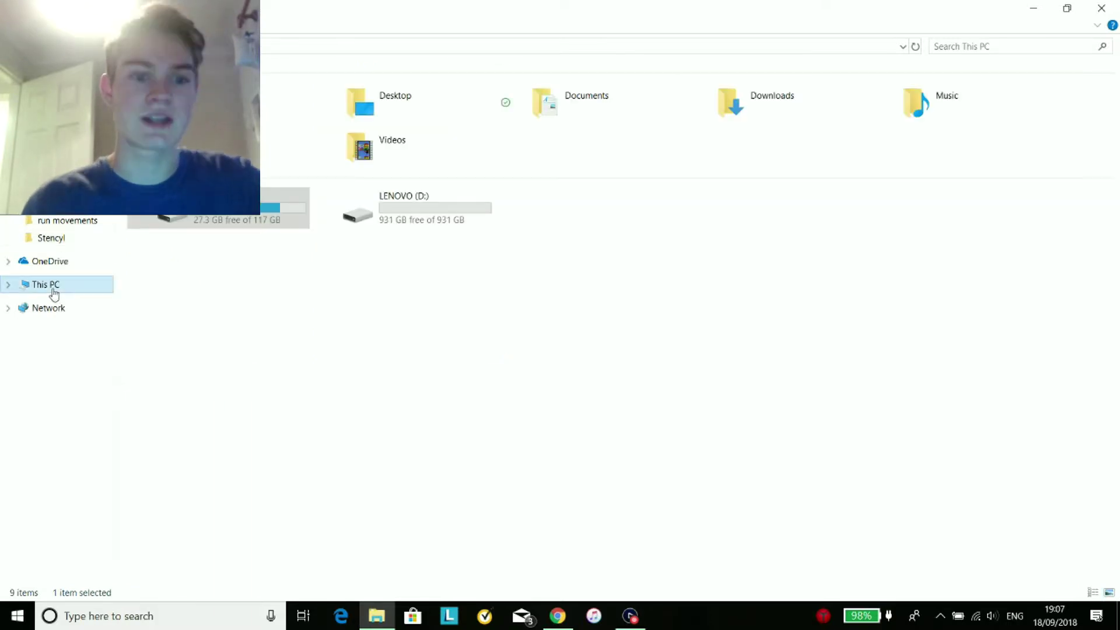
{"action": "left_click", "coordinate": [259, 229]}
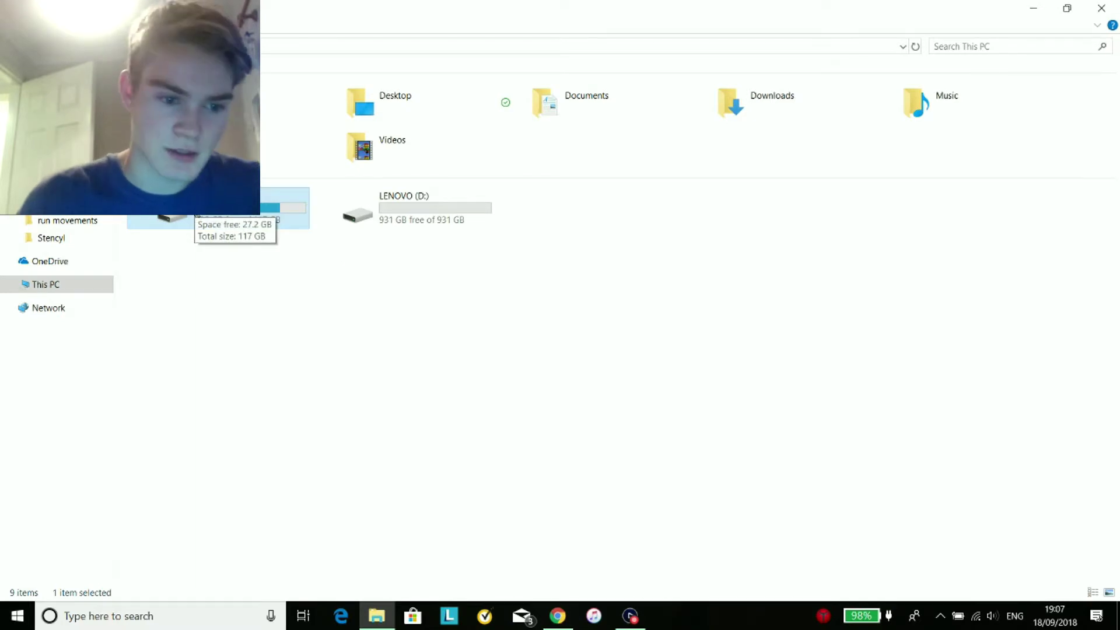
{"action": "key", "text": "Return"}
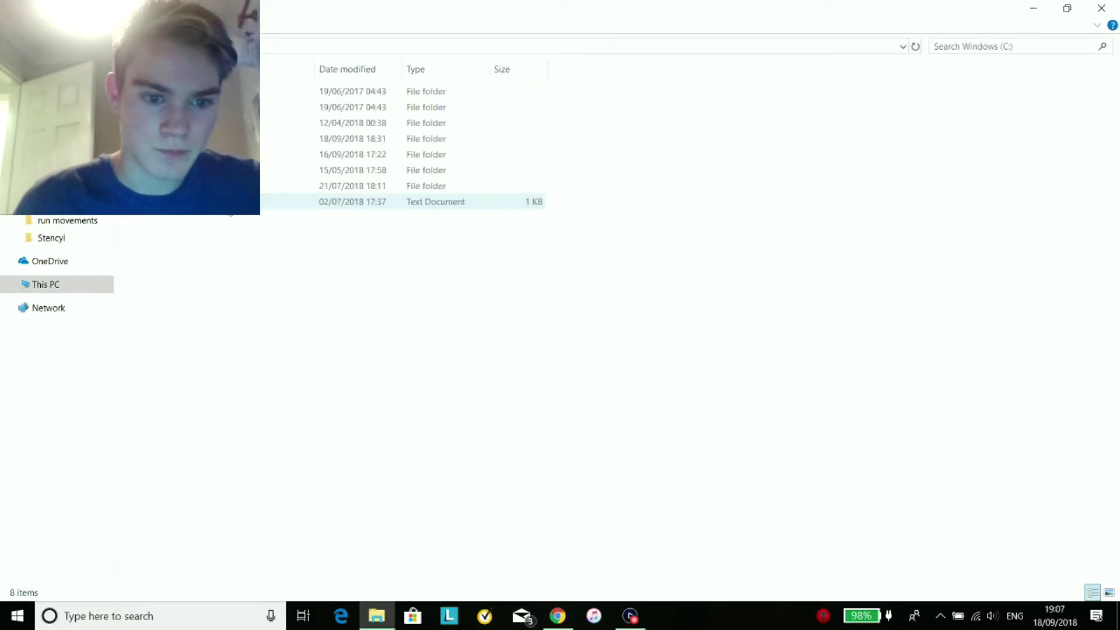
{"action": "key", "text": "Up"}
{"action": "key", "text": "Up"}
{"action": "key", "text": "Up"}
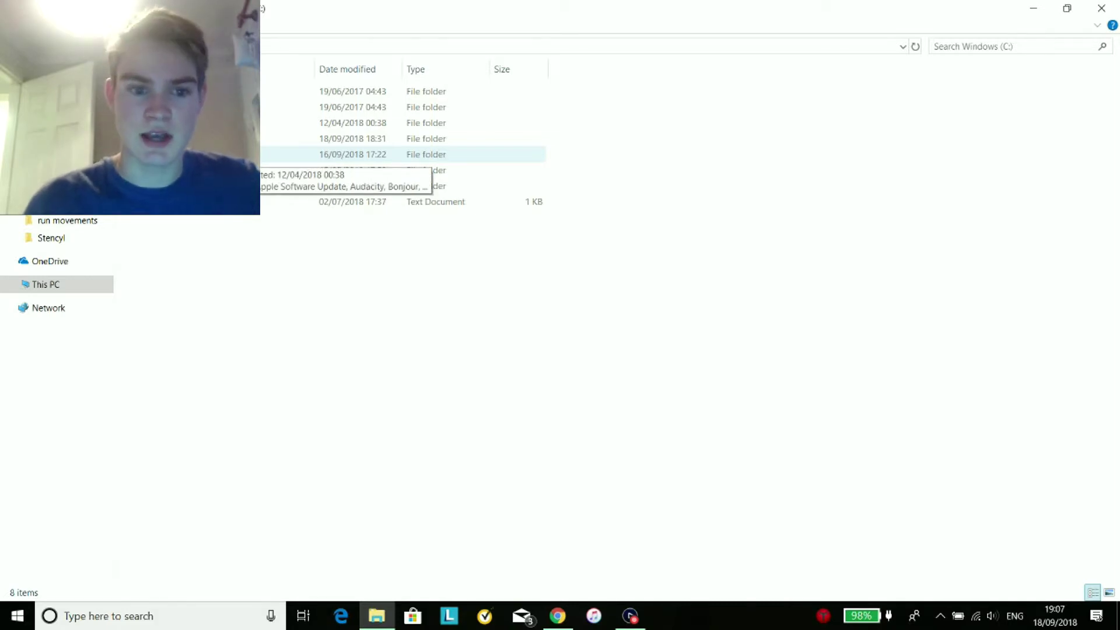
{"action": "key", "text": "Return"}
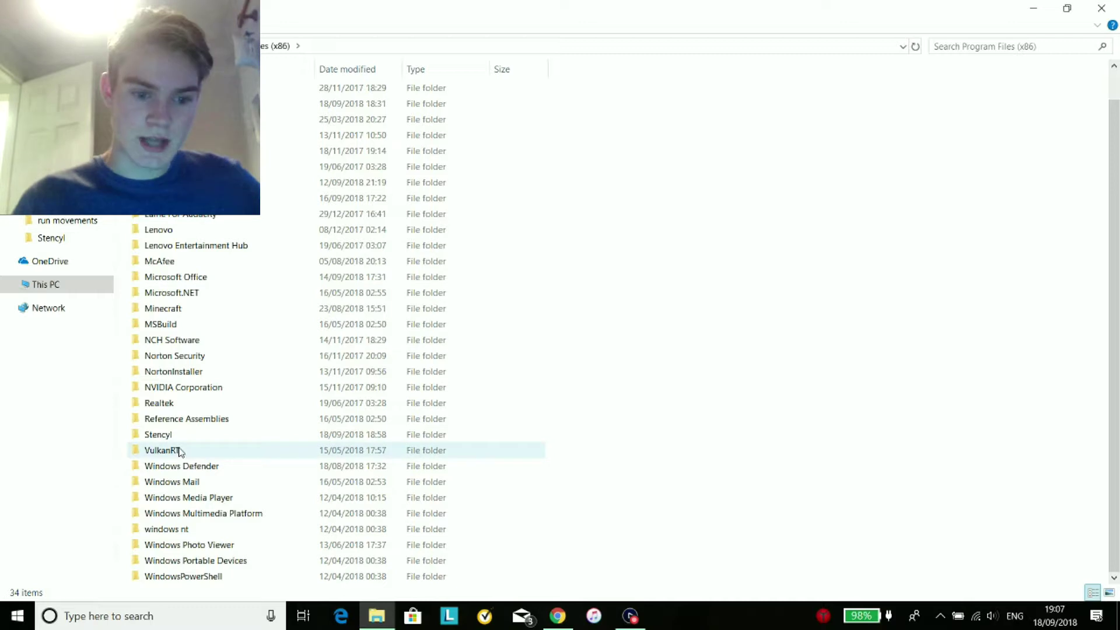
{"action": "double_click", "coordinate": [153, 435]}
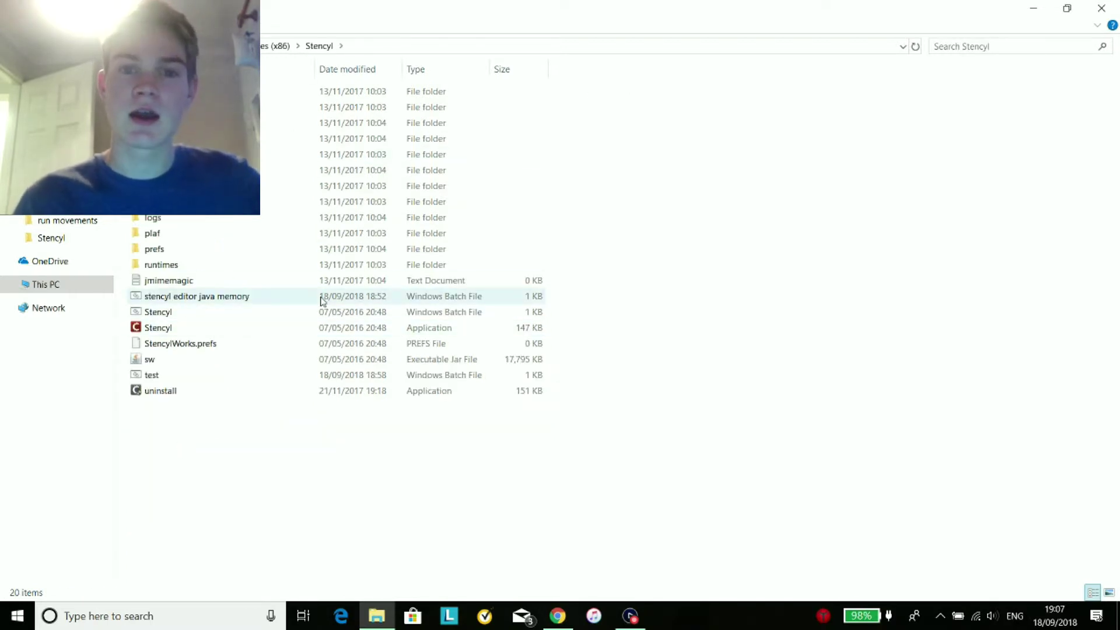
{"action": "left_click_drag", "start_coordinate": [852, 19], "coordinate": [2, 432]}
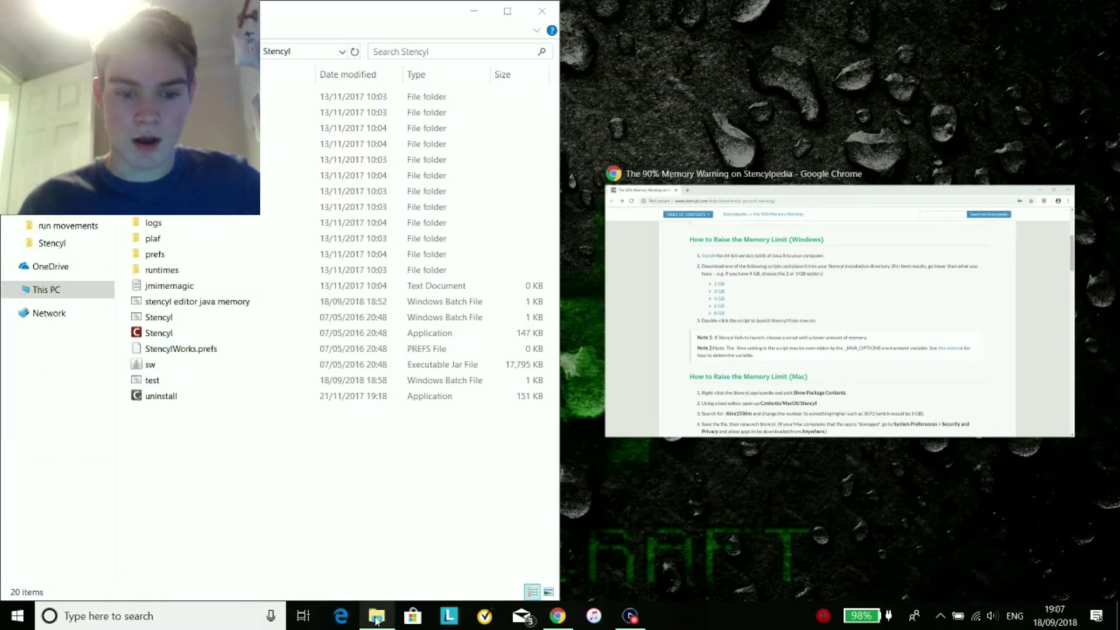
Check Documents in a second Explorer window snapped right, close it, and maximize the Stencyl folder.
{"action": "mouse_move", "coordinate": [378, 618]}
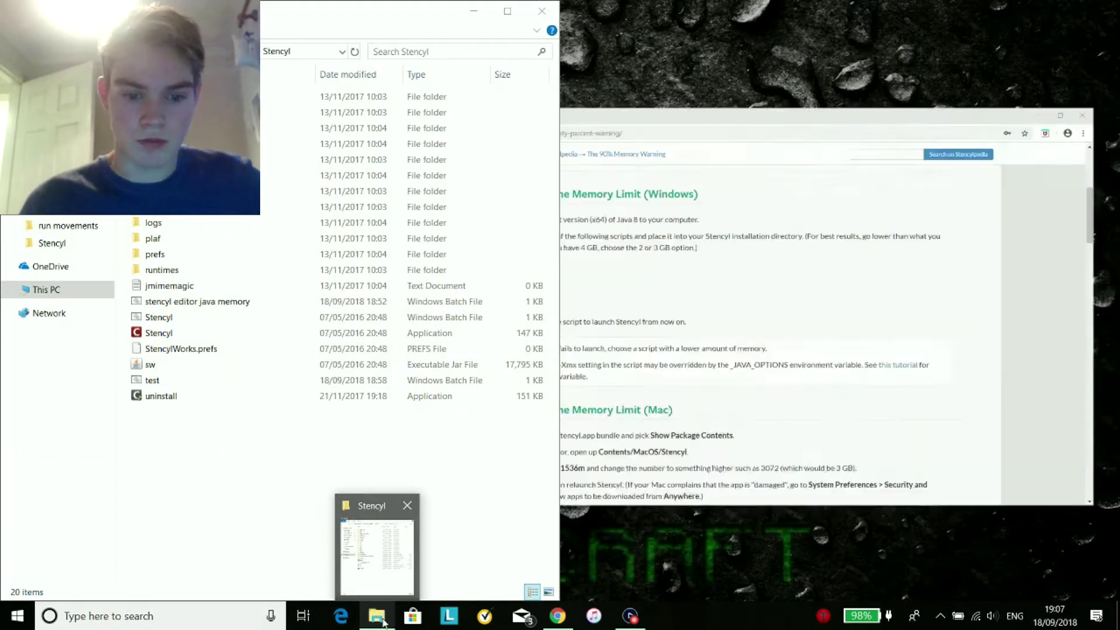
{"action": "right_click", "coordinate": [378, 617]}
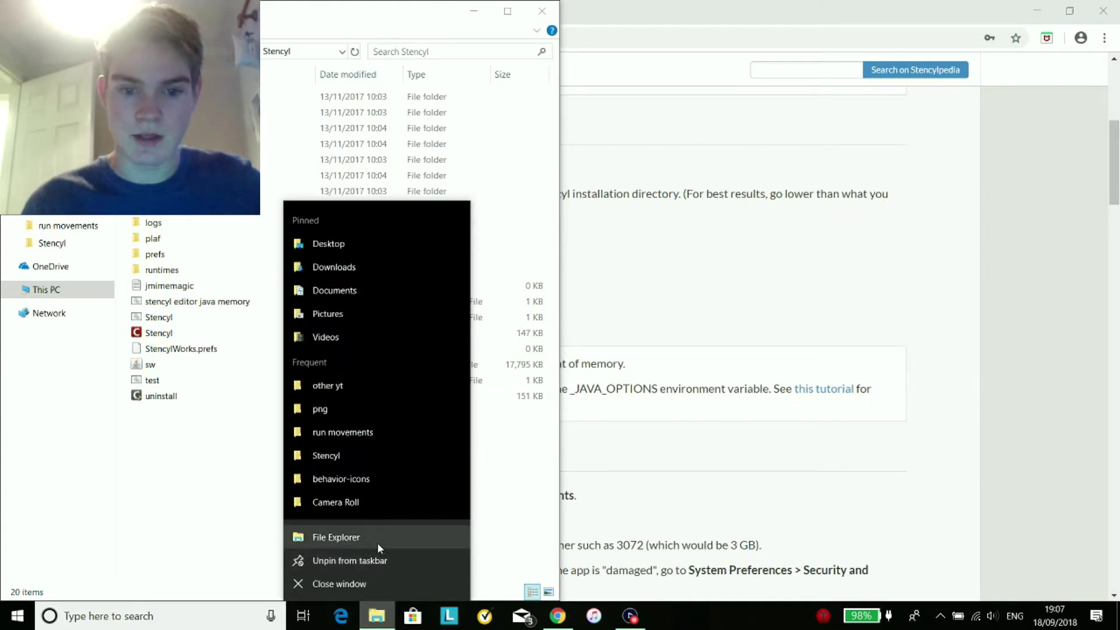
{"action": "left_click", "coordinate": [377, 540]}
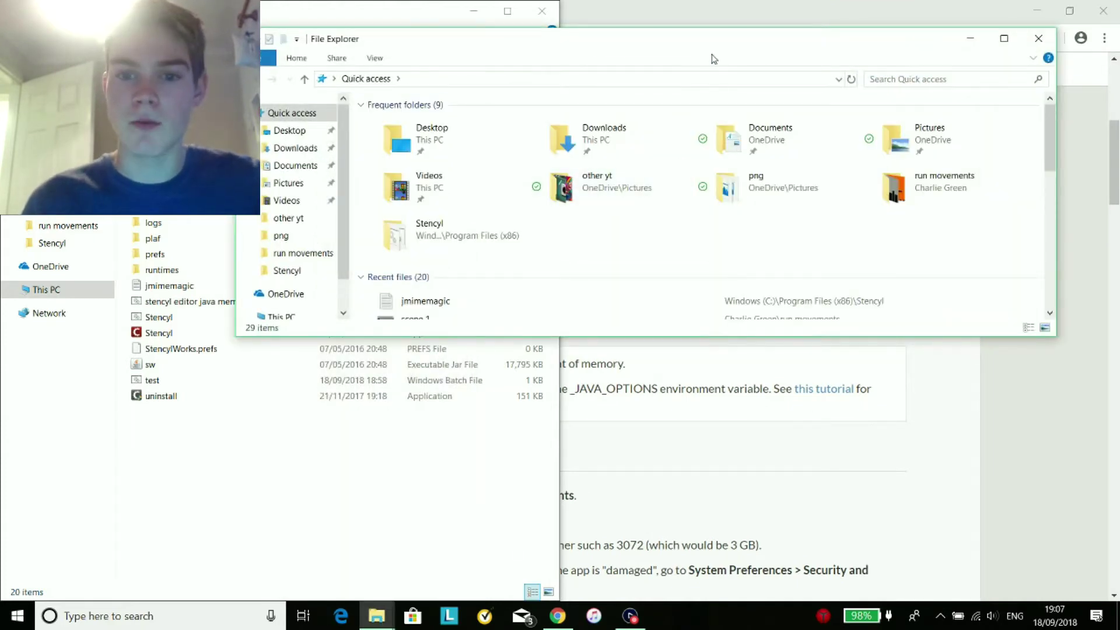
{"action": "key", "text": "super+Right"}
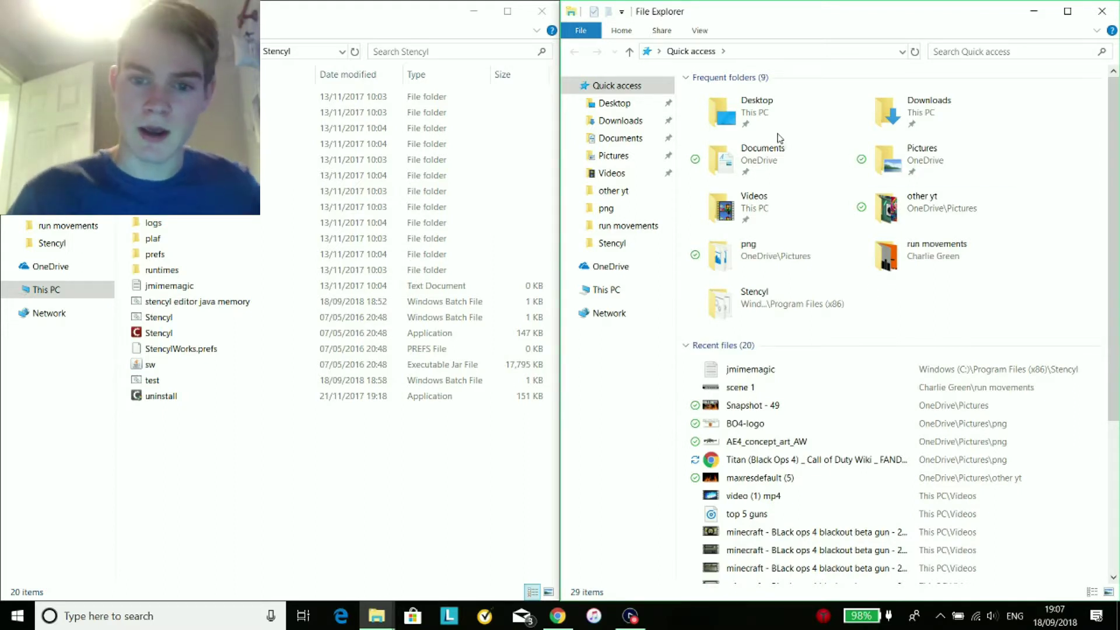
{"action": "left_click", "coordinate": [651, 144]}
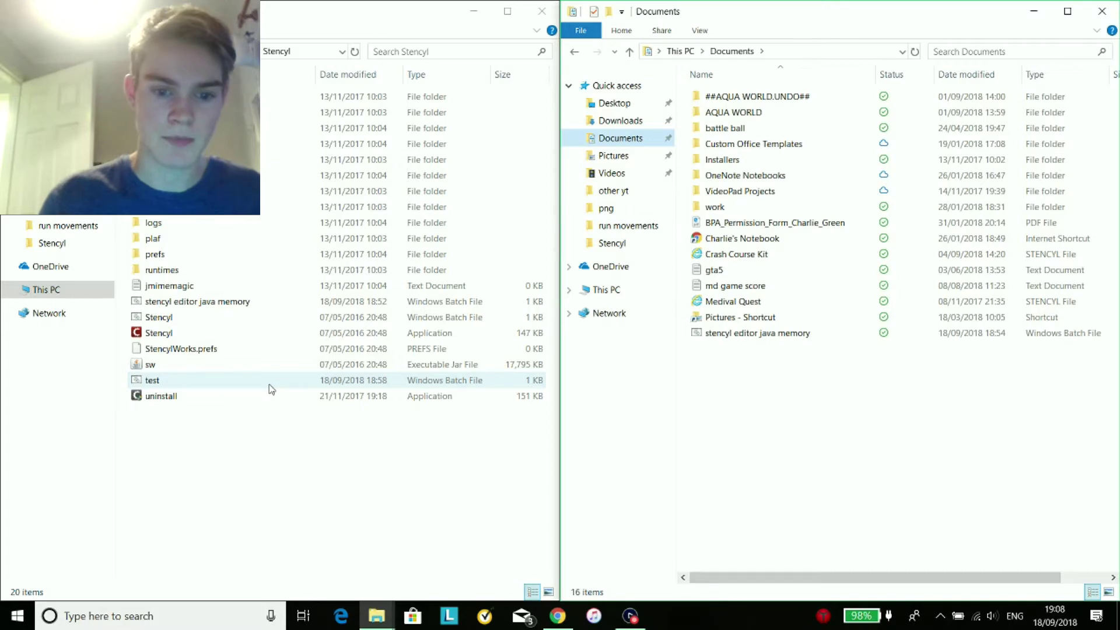
{"action": "left_click", "coordinate": [1102, 11]}
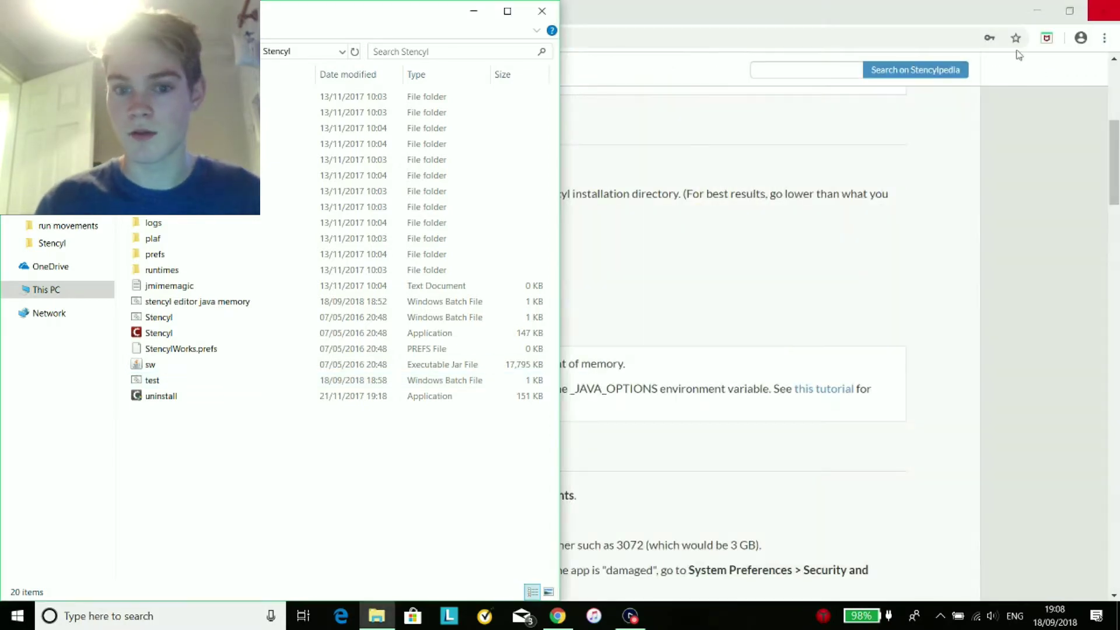
{"action": "left_click", "coordinate": [511, 15]}
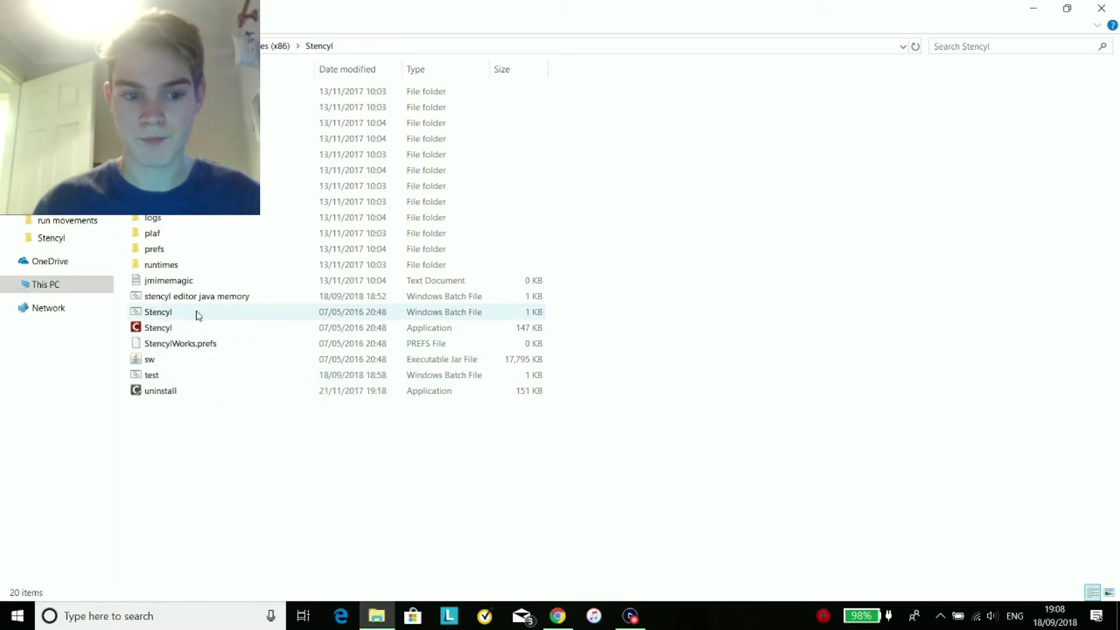
Launch Stencyl from test.bat and open the RUN game's tileset.
{"action": "double_click", "coordinate": [196, 376]}
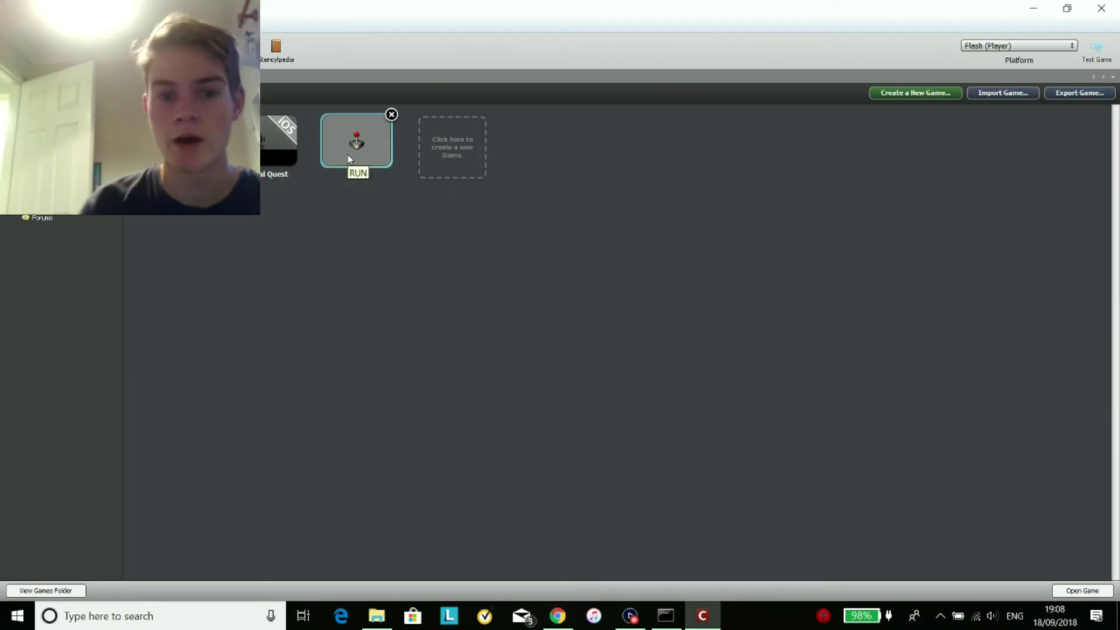
{"action": "double_click", "coordinate": [348, 155]}
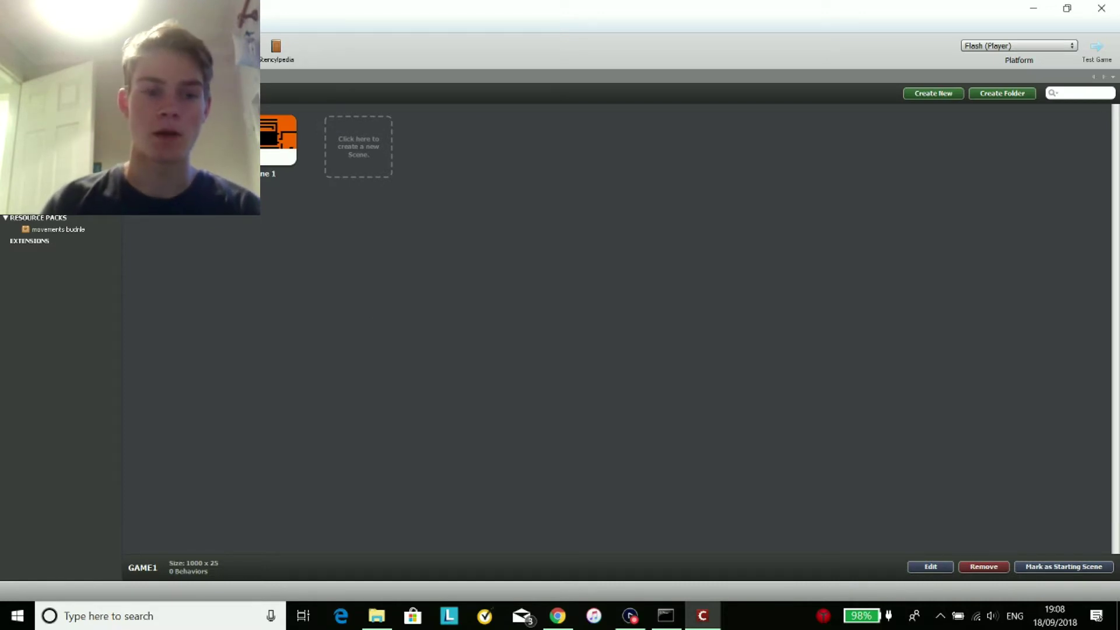
{"action": "left_click", "coordinate": [35, 134]}
{"action": "left_click", "coordinate": [297, 142]}
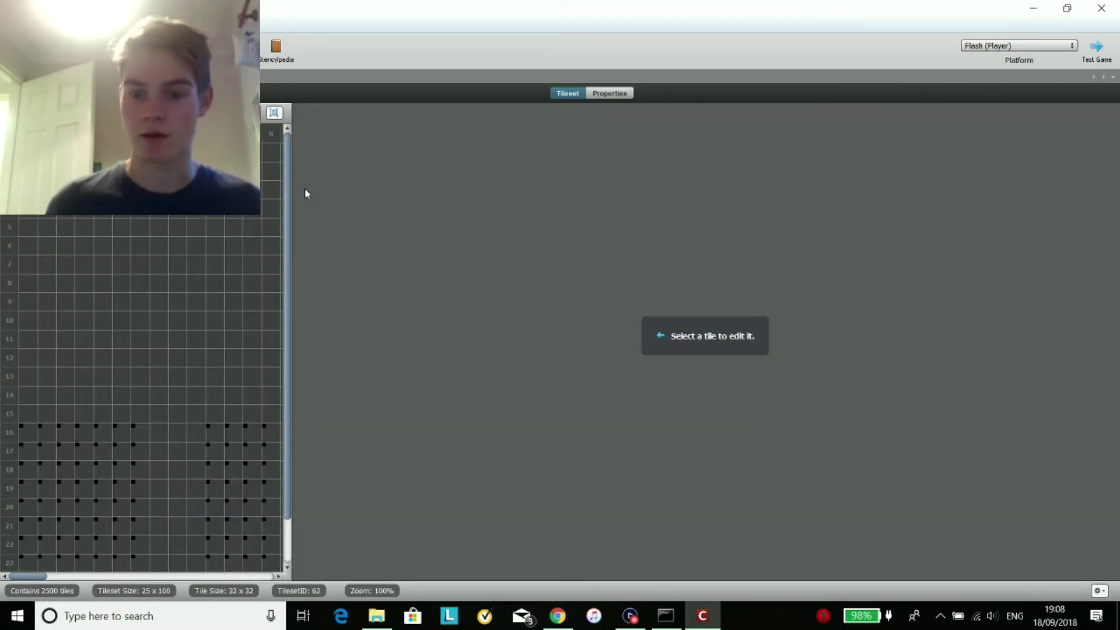
{"action": "scroll", "coordinate": [175, 332], "scroll_direction": "down", "scroll_amount": 1}
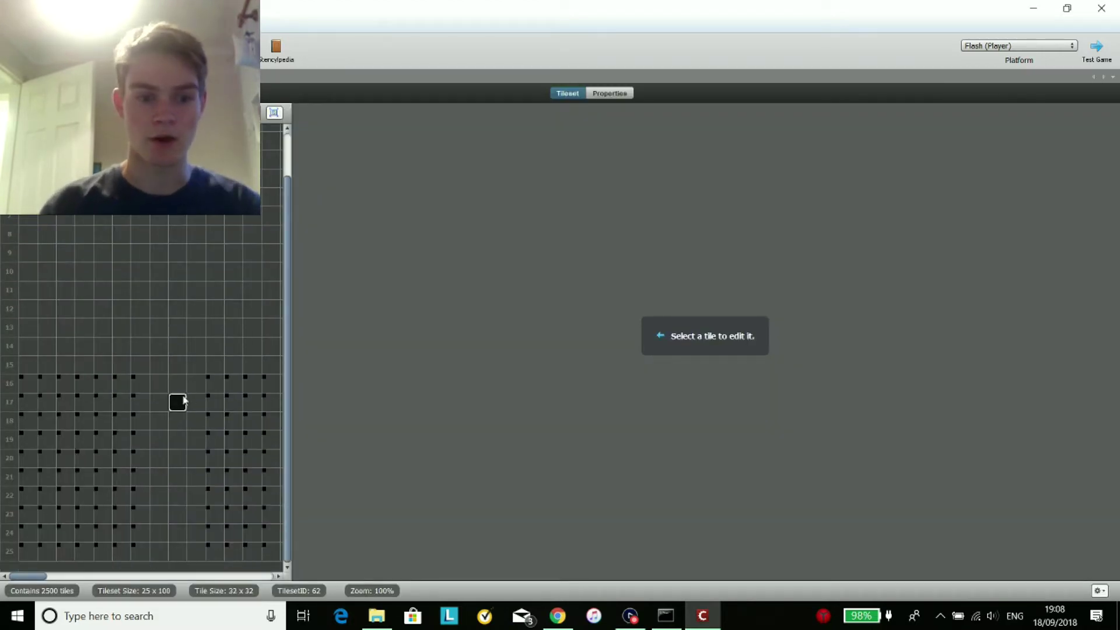
Select a few tiles, then quit Stencyl choosing Don't Save.
{"action": "left_click", "coordinate": [139, 385]}
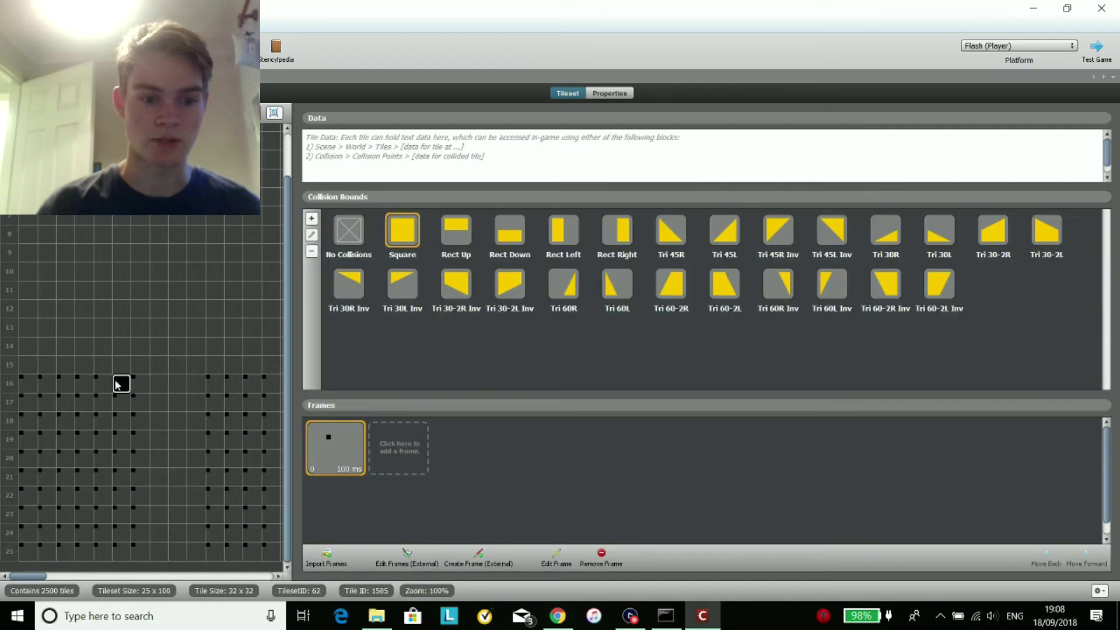
{"action": "left_click", "coordinate": [102, 420]}
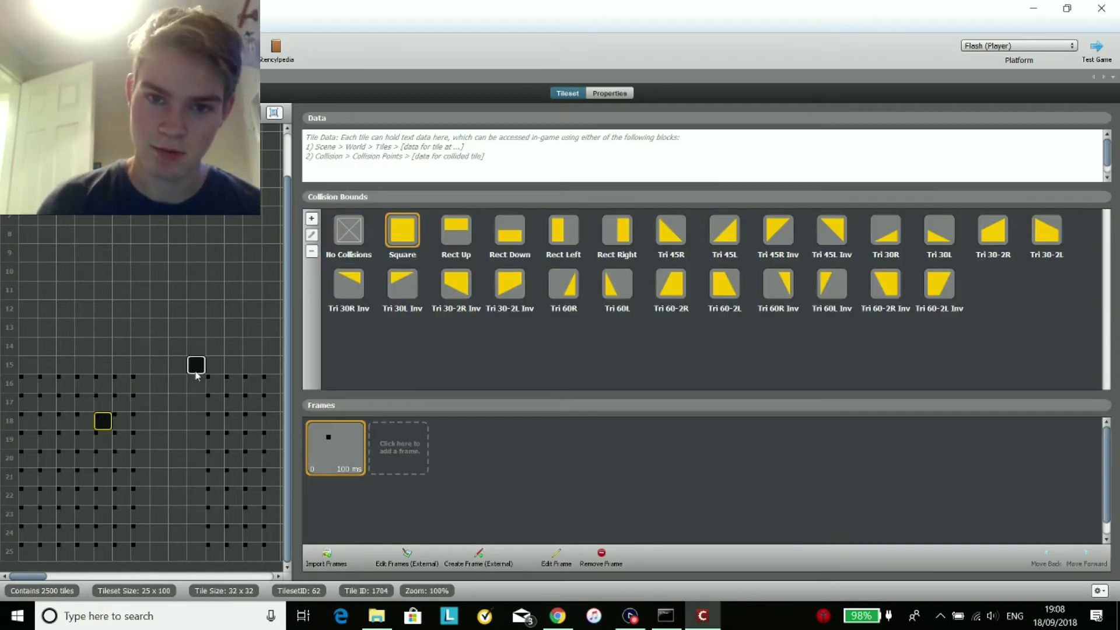
{"action": "left_click", "coordinate": [196, 402]}
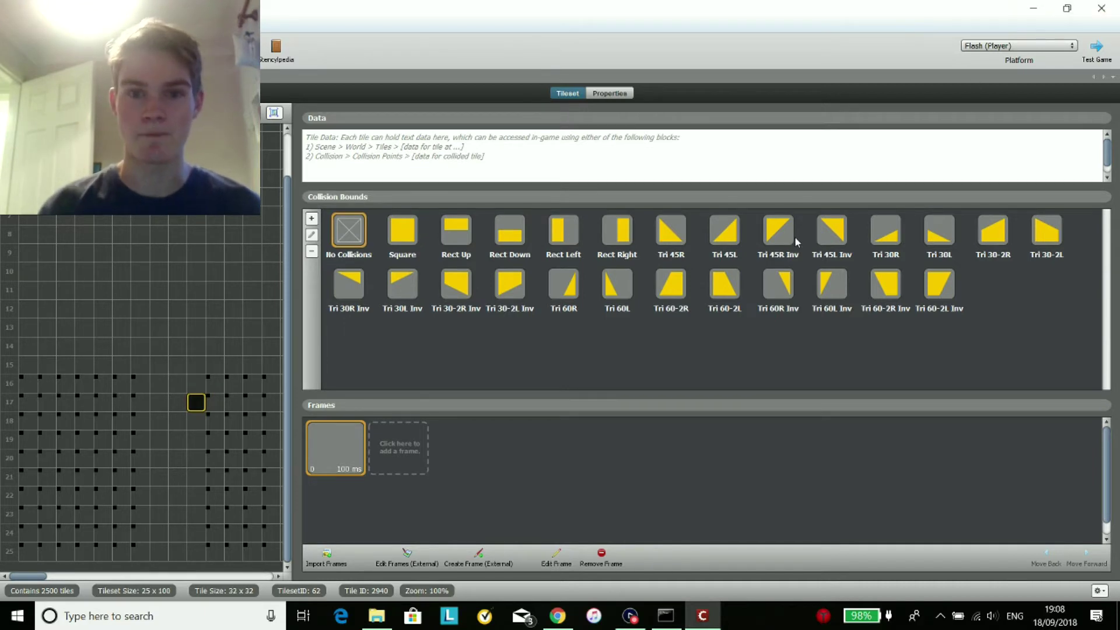
{"action": "left_click", "coordinate": [1102, 8]}
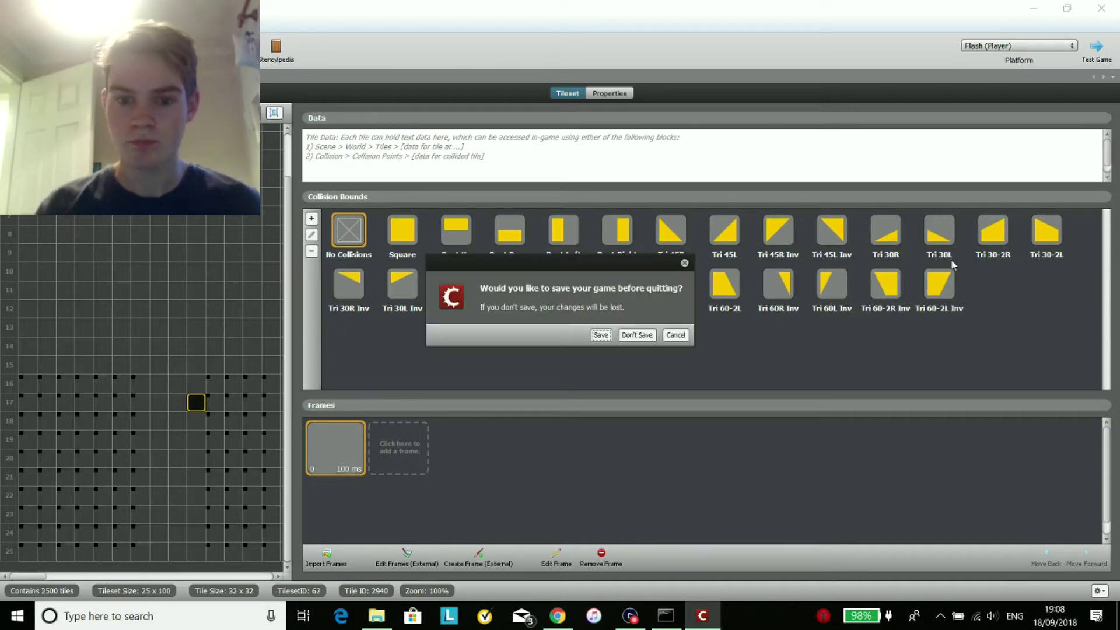
{"action": "left_click", "coordinate": [638, 336]}
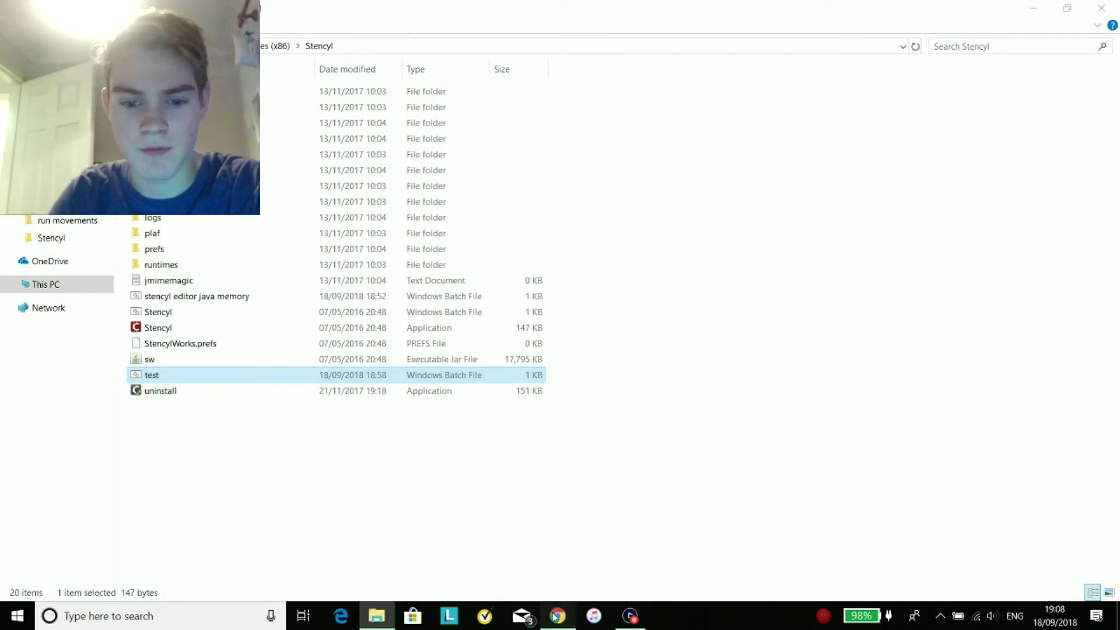
Return to Chrome and scroll over the 3–8 GB script listings, then back to the top.
{"action": "left_click", "coordinate": [558, 616]}
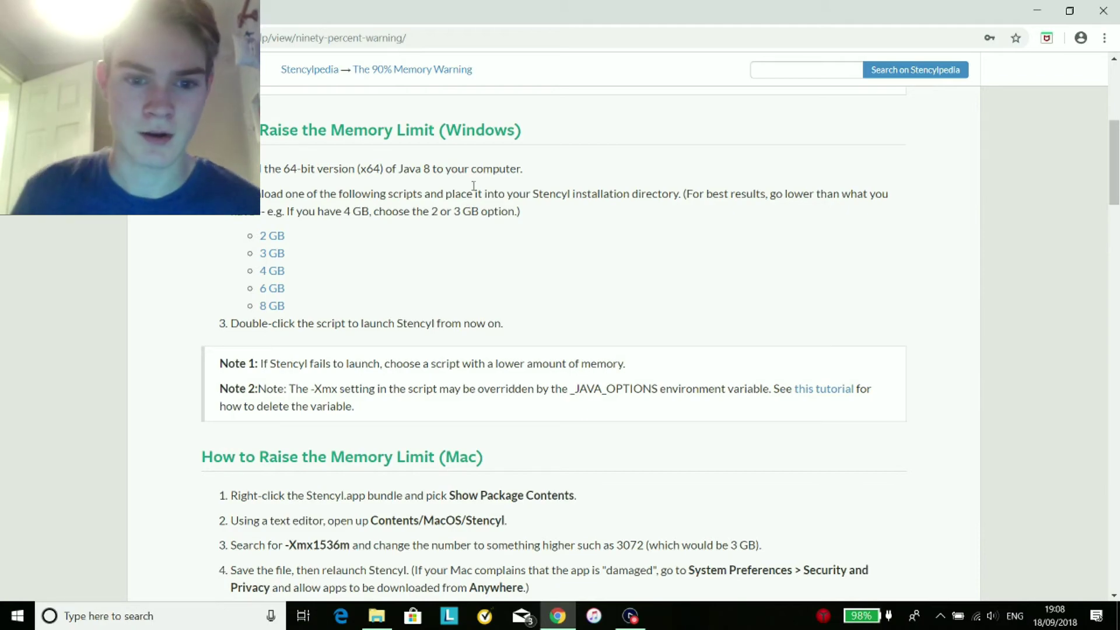
{"action": "scroll", "coordinate": [485, 247], "scroll_direction": "down", "scroll_amount": 15}
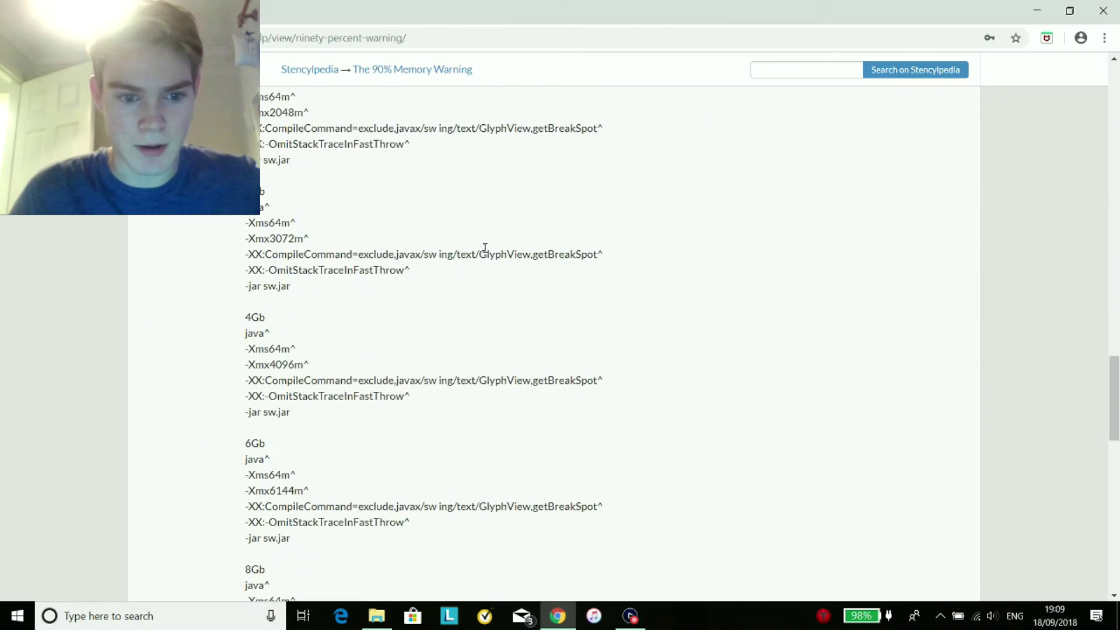
{"action": "scroll", "coordinate": [485, 248], "scroll_direction": "up", "scroll_amount": 15}
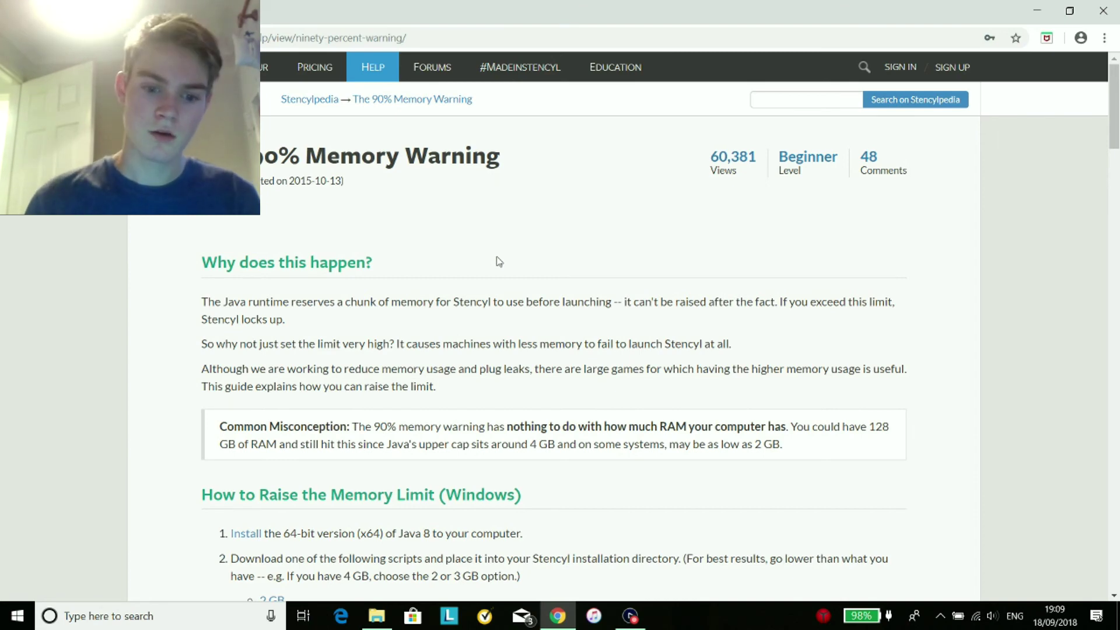
Bring Elgato Game Capture's Capture panel to the front, showing the 720p30 YouTube stream at 2.00 Mbps.
{"action": "left_click", "coordinate": [630, 615]}
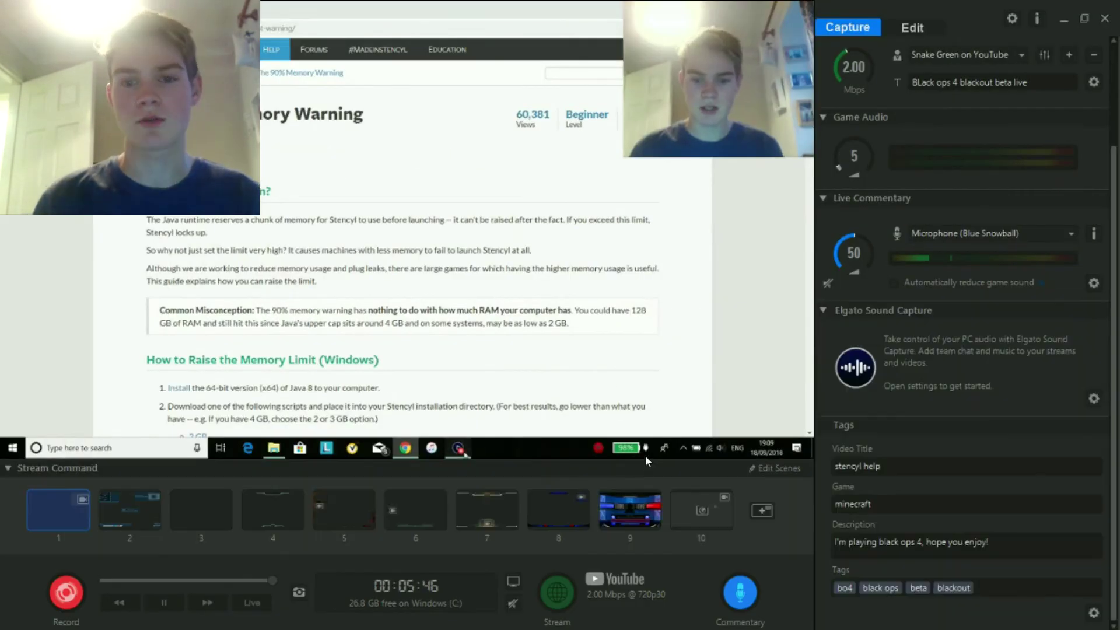